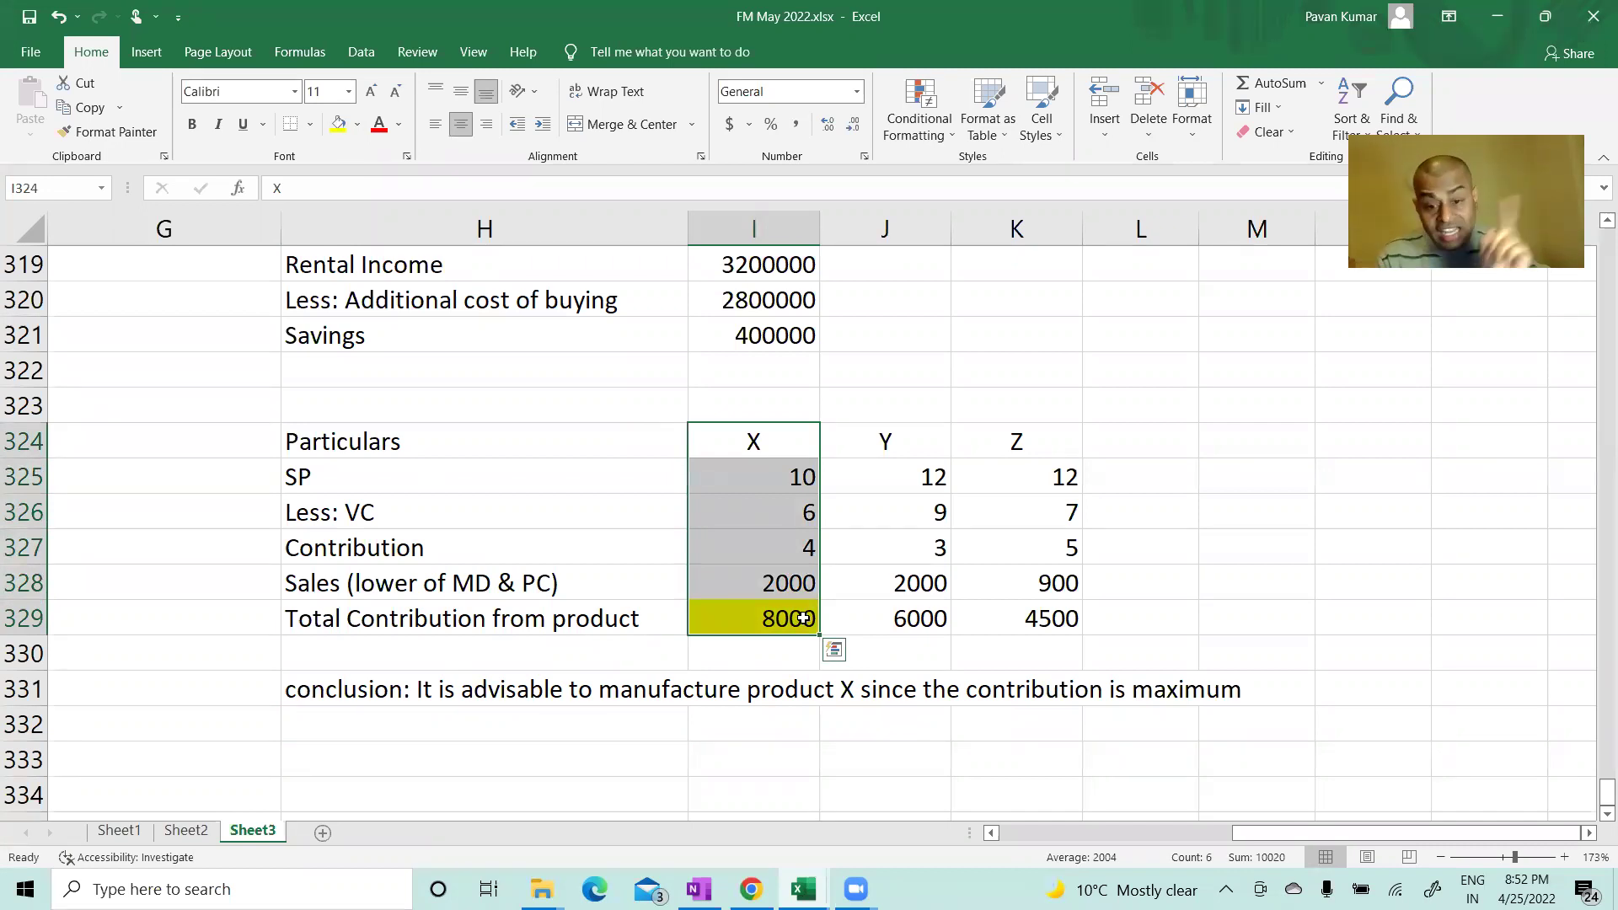
pyautogui.click(895, 621)
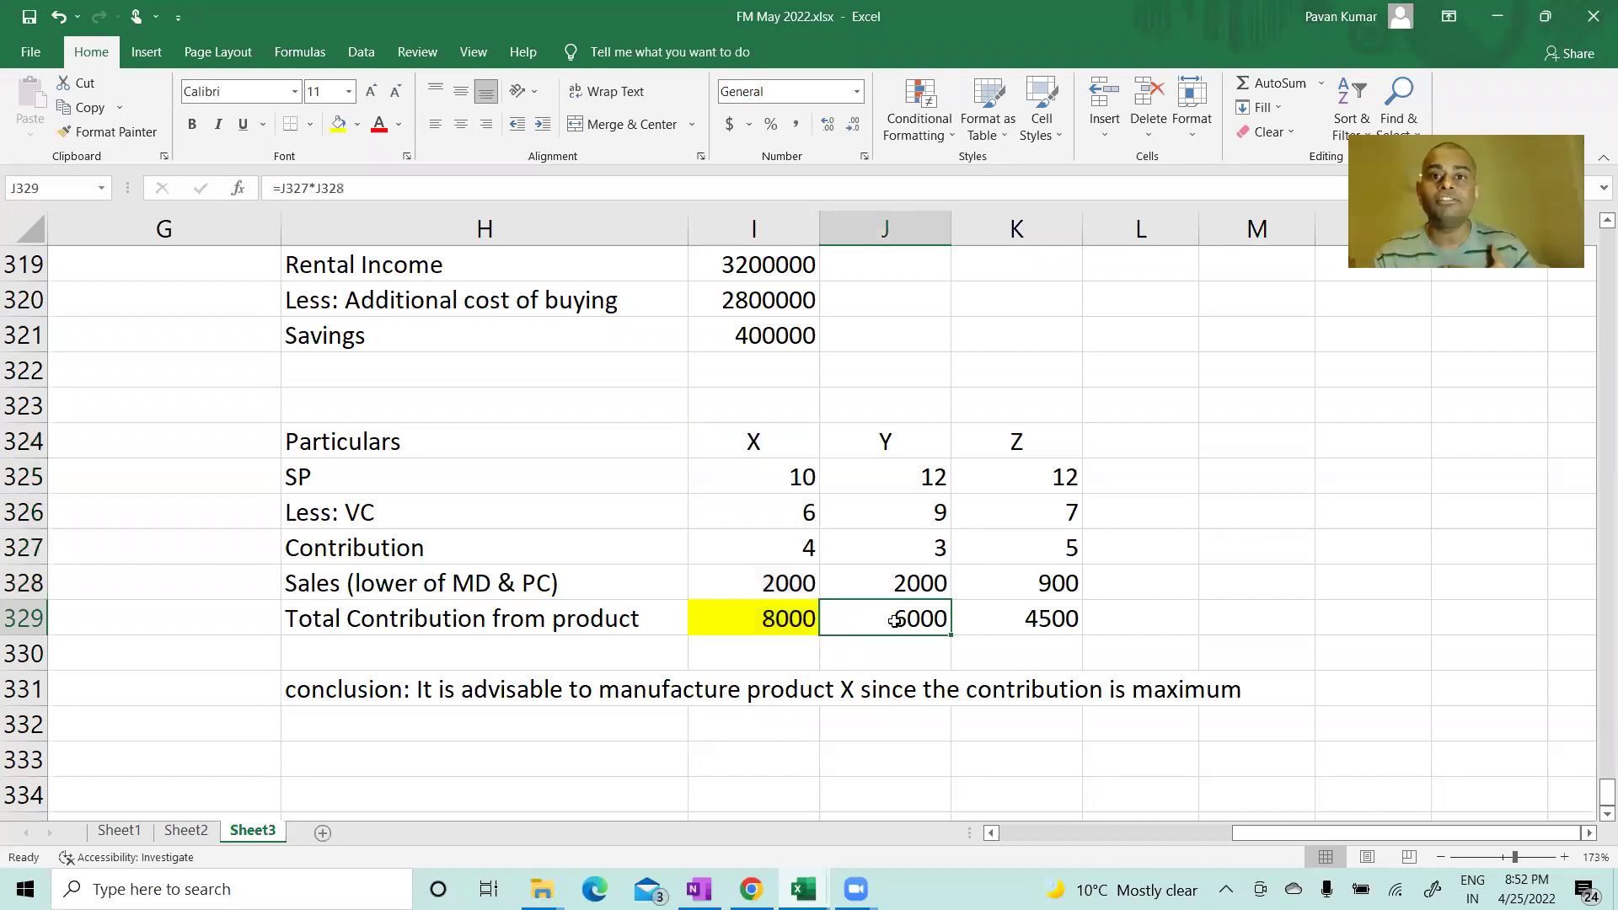
pyautogui.click(1015, 617)
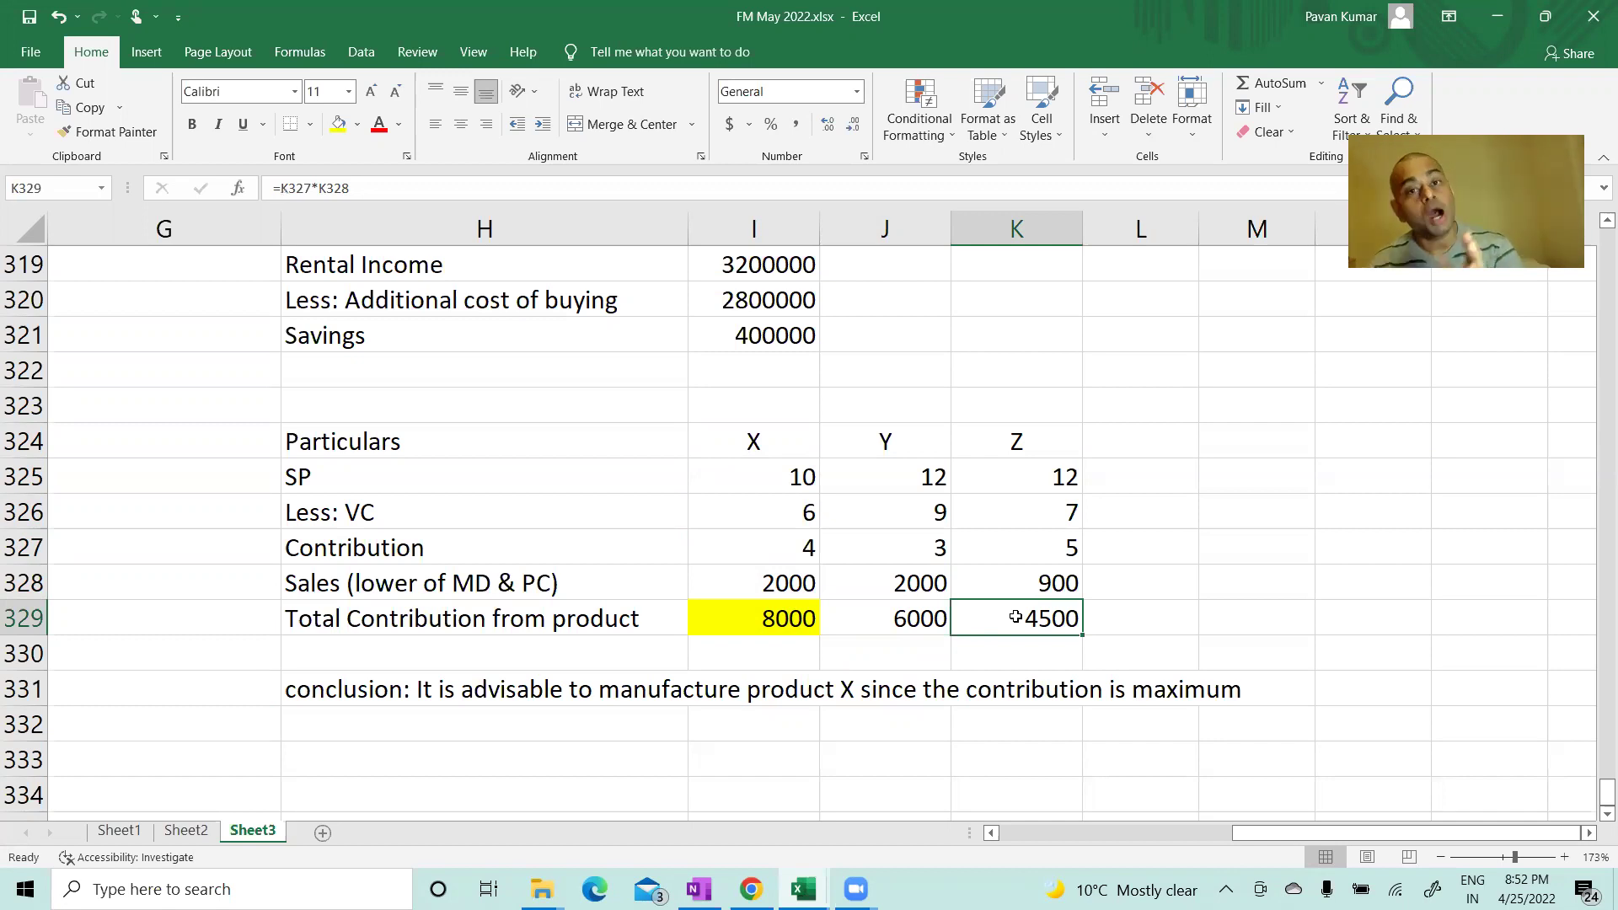
# Step: Below the conclusion, enter the heading PWC in cell I333 with the amount 800000 in I334
pyautogui.click(642, 740)
pyautogui.press('Down')
pyautogui.press('Down')
pyautogui.press('Down')
pyautogui.press('Down')
pyautogui.press('Down')
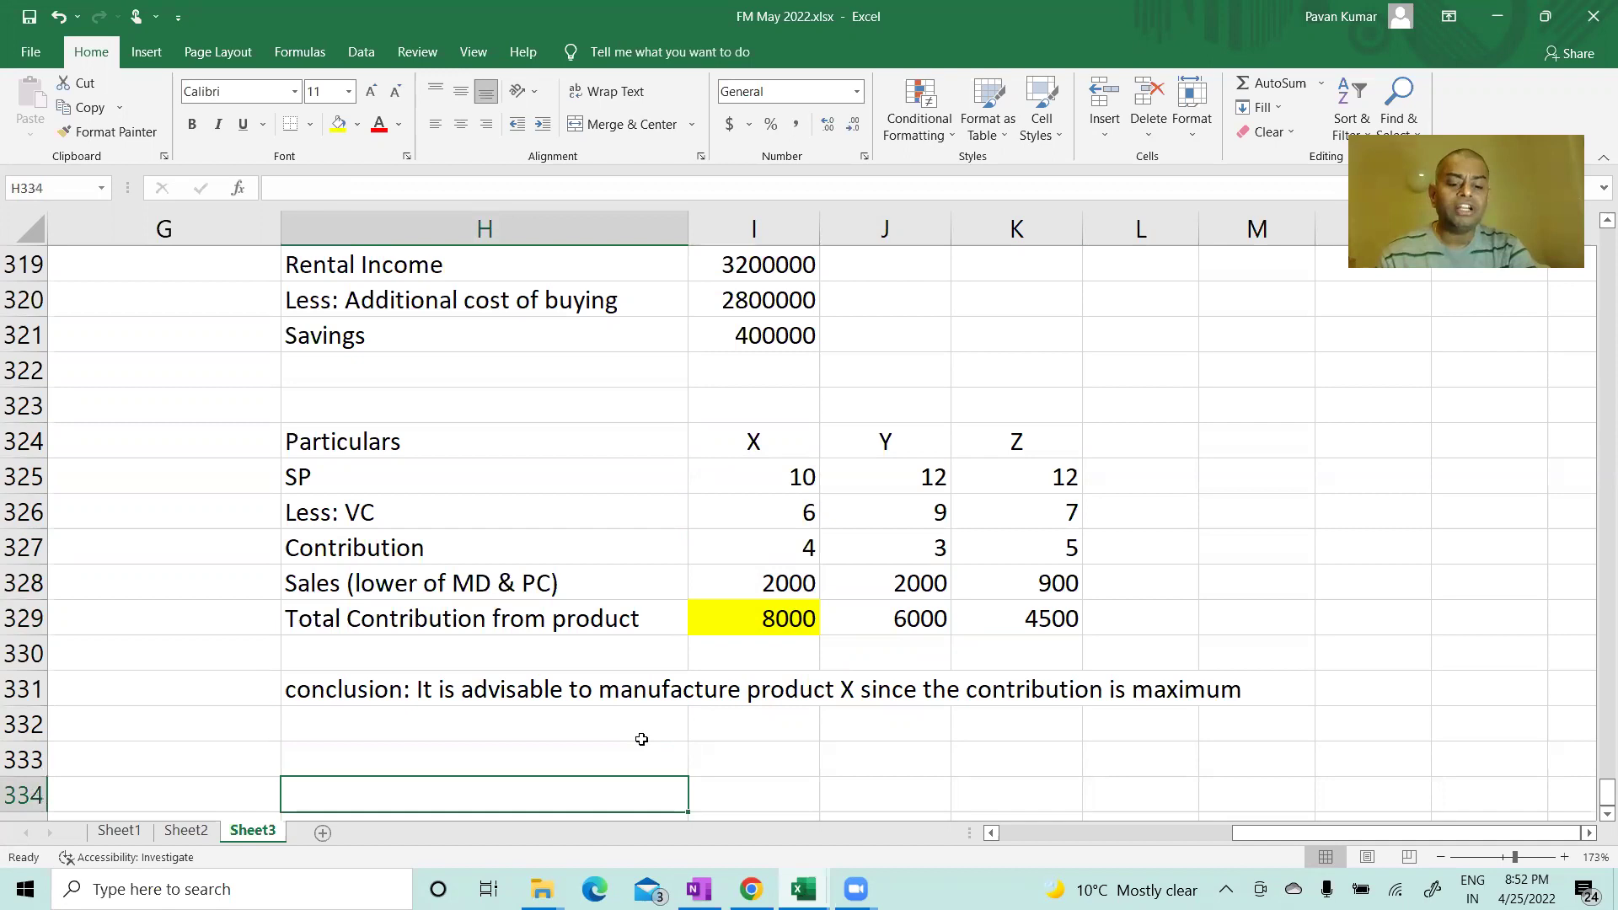
pyautogui.press('Up')
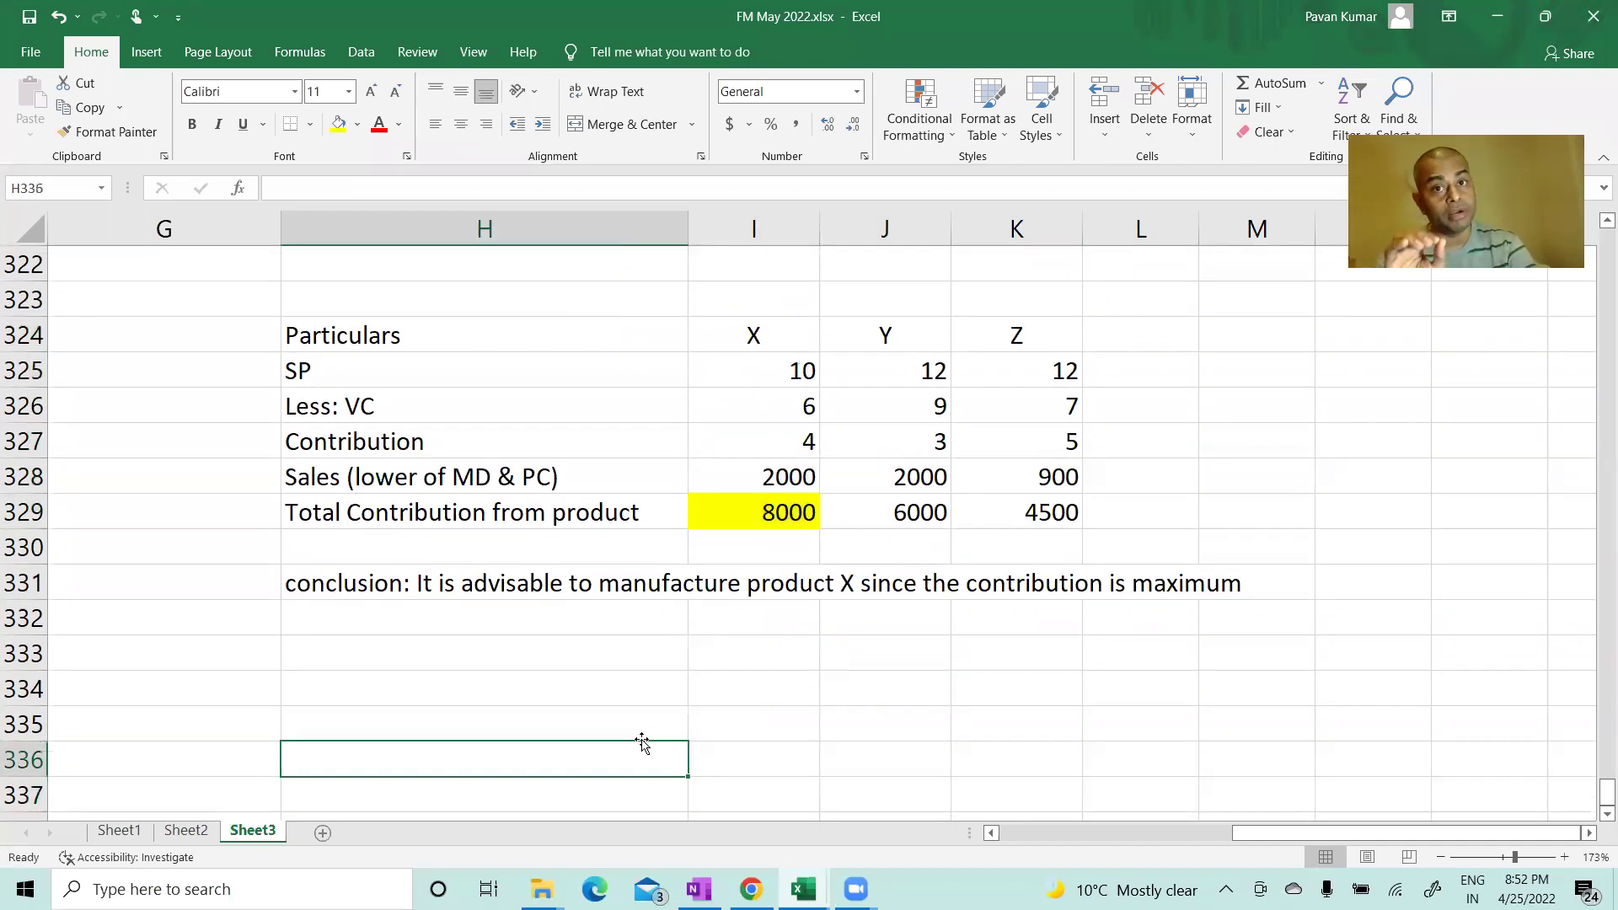
pyautogui.press('Right')
pyautogui.press('Up')
pyautogui.press('Up')
pyautogui.press('Up')
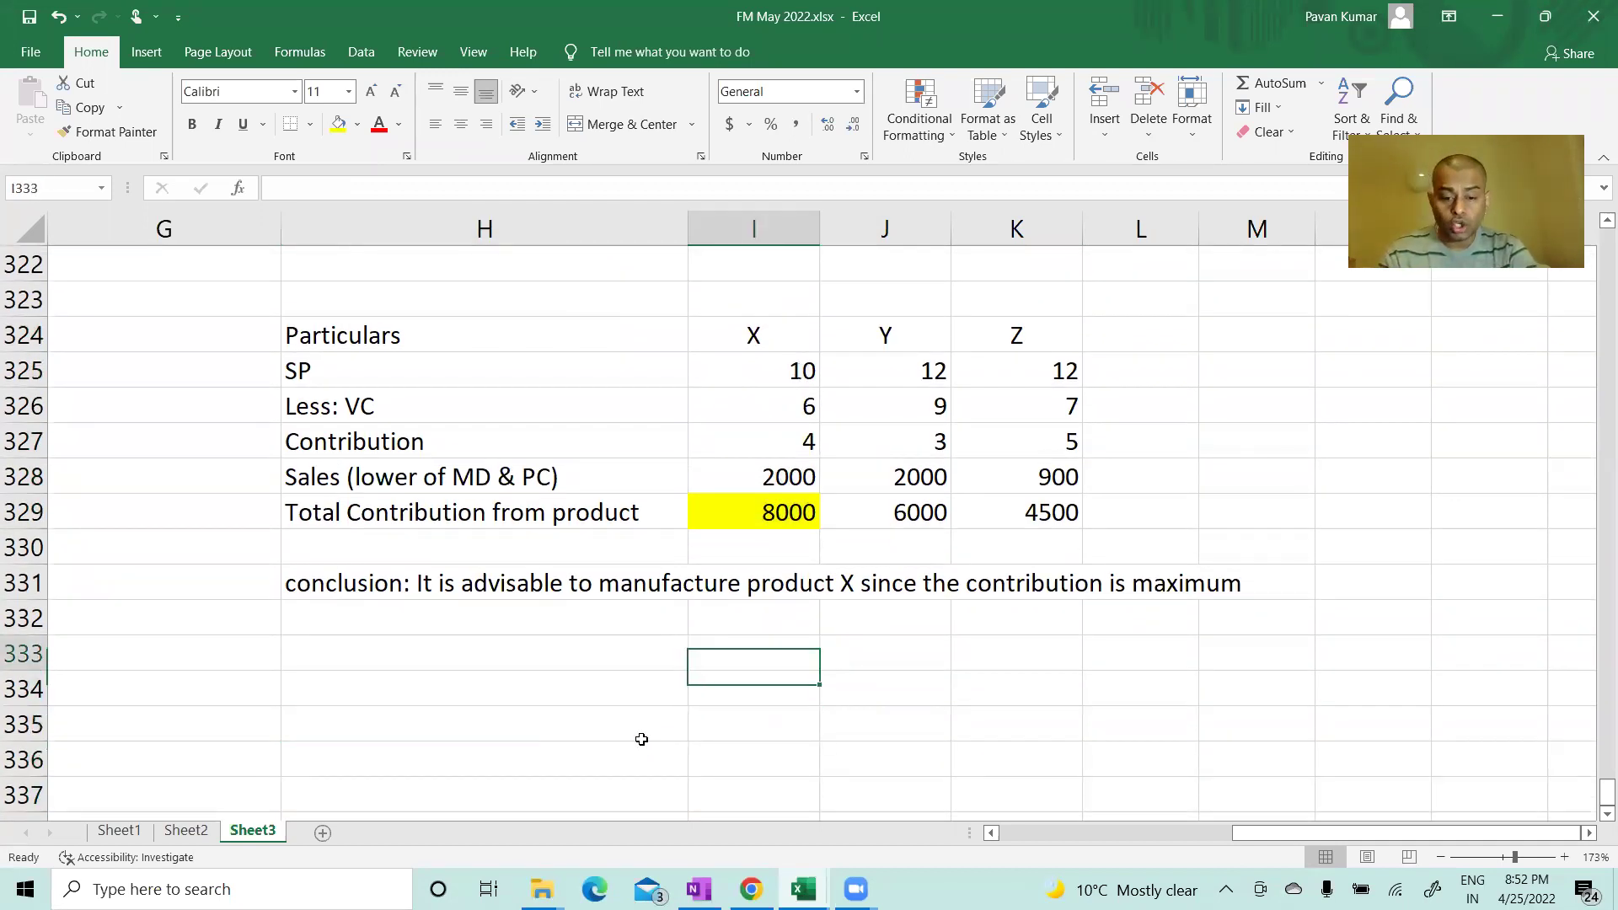
pyautogui.write('PWC')
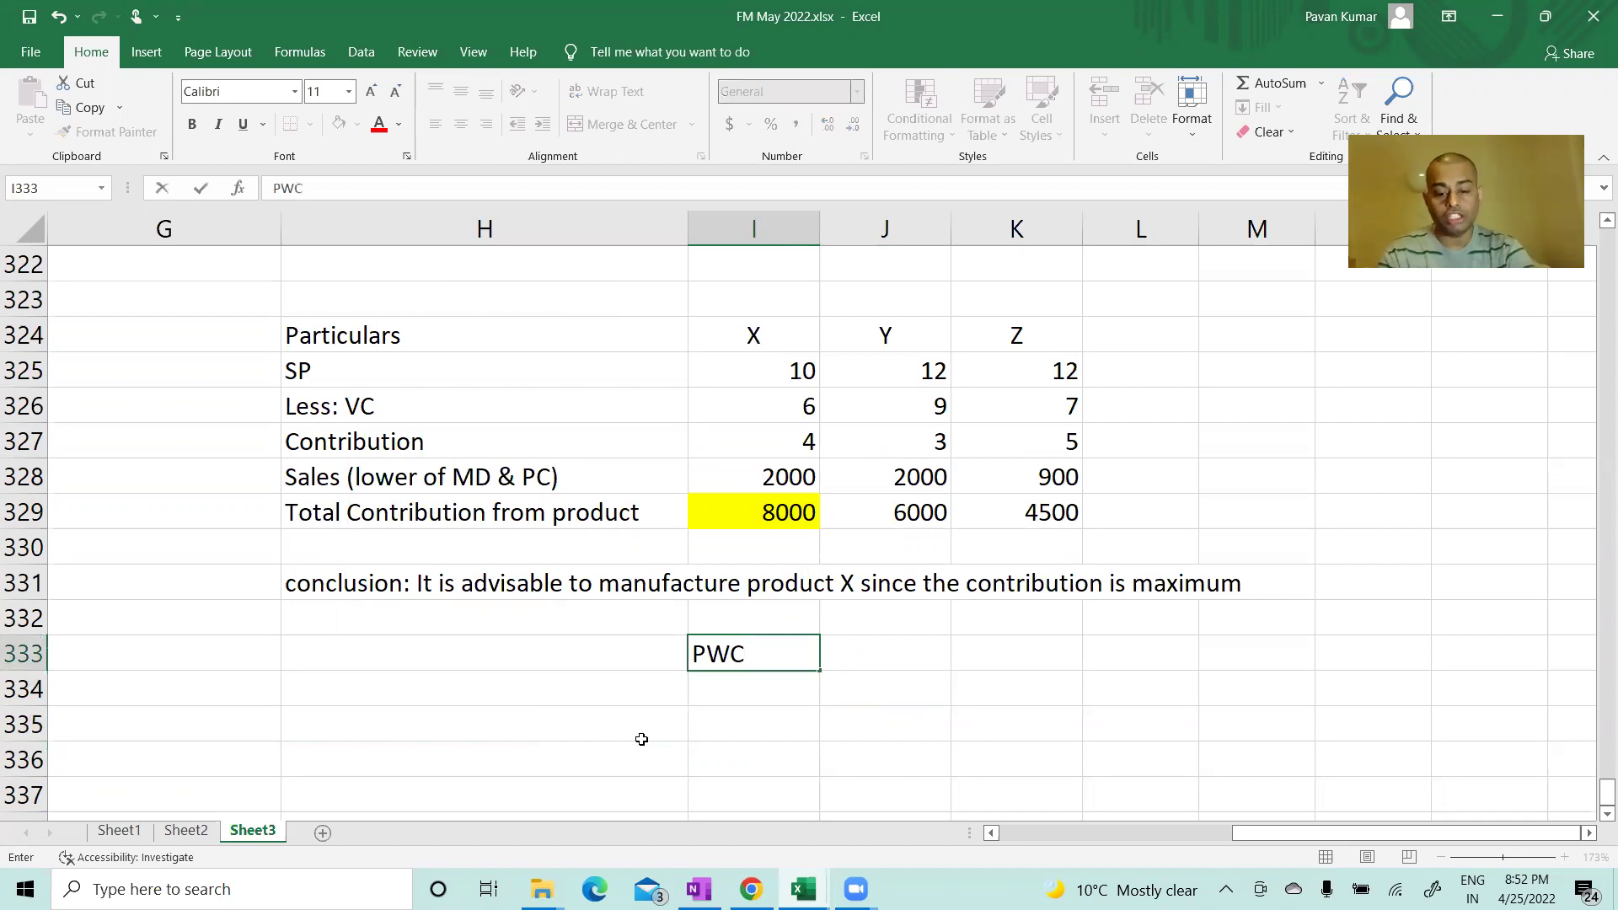
pyautogui.press('Return')
pyautogui.write('800000')
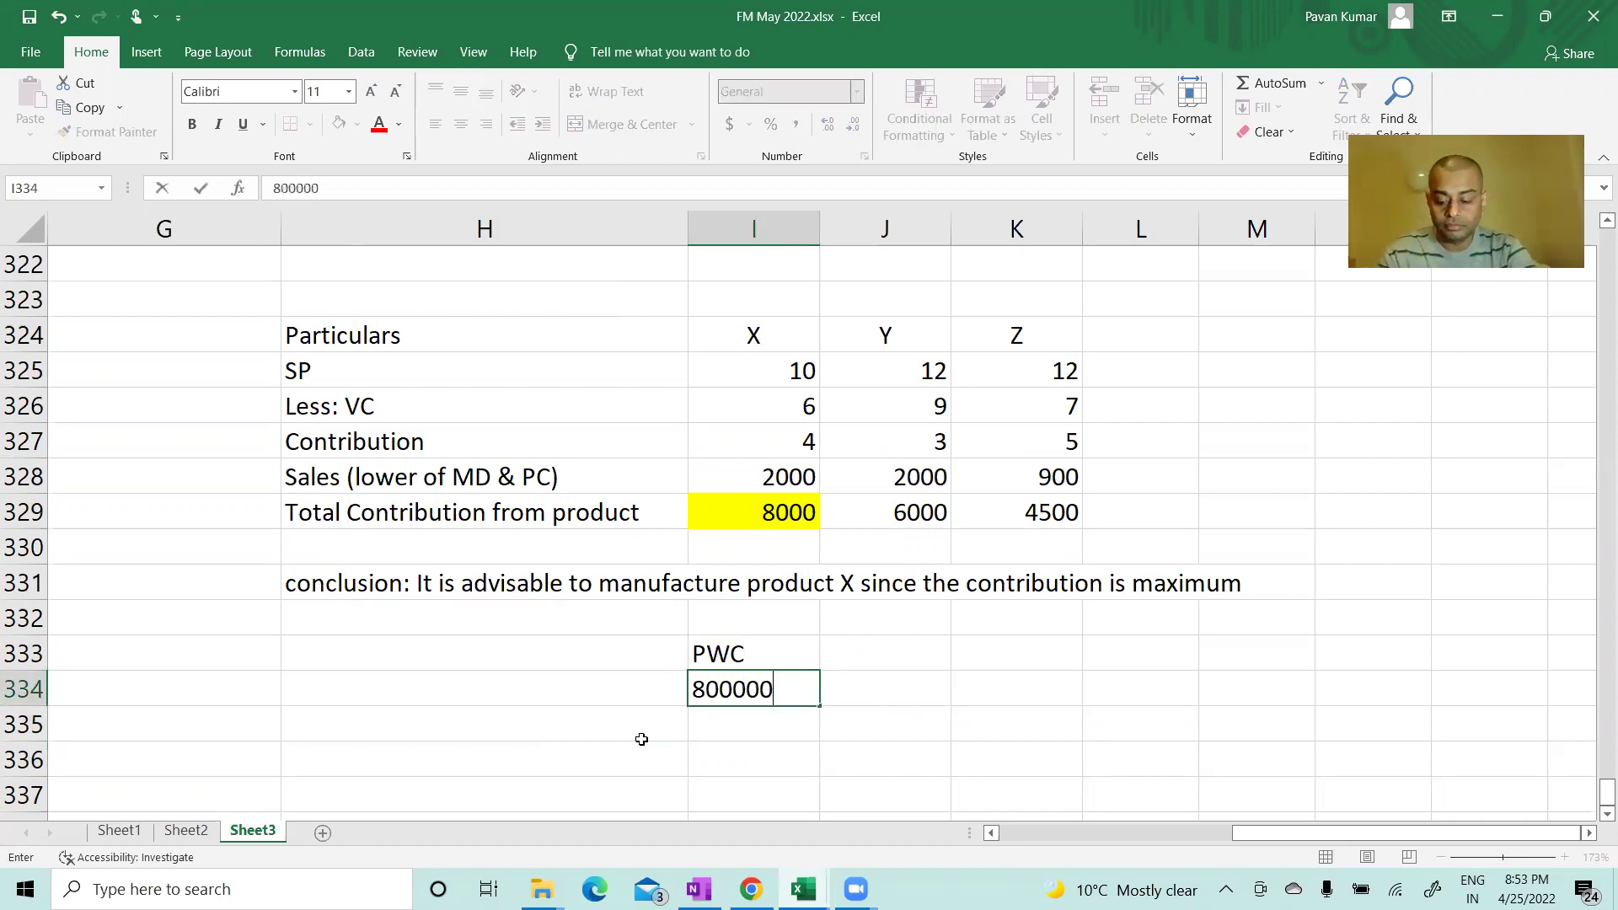
# Step: Add the heading Infy in cell J333 with the amount 900000 beneath it in J334
pyautogui.press('Right')
pyautogui.press('Up')
pyautogui.write('Infy')
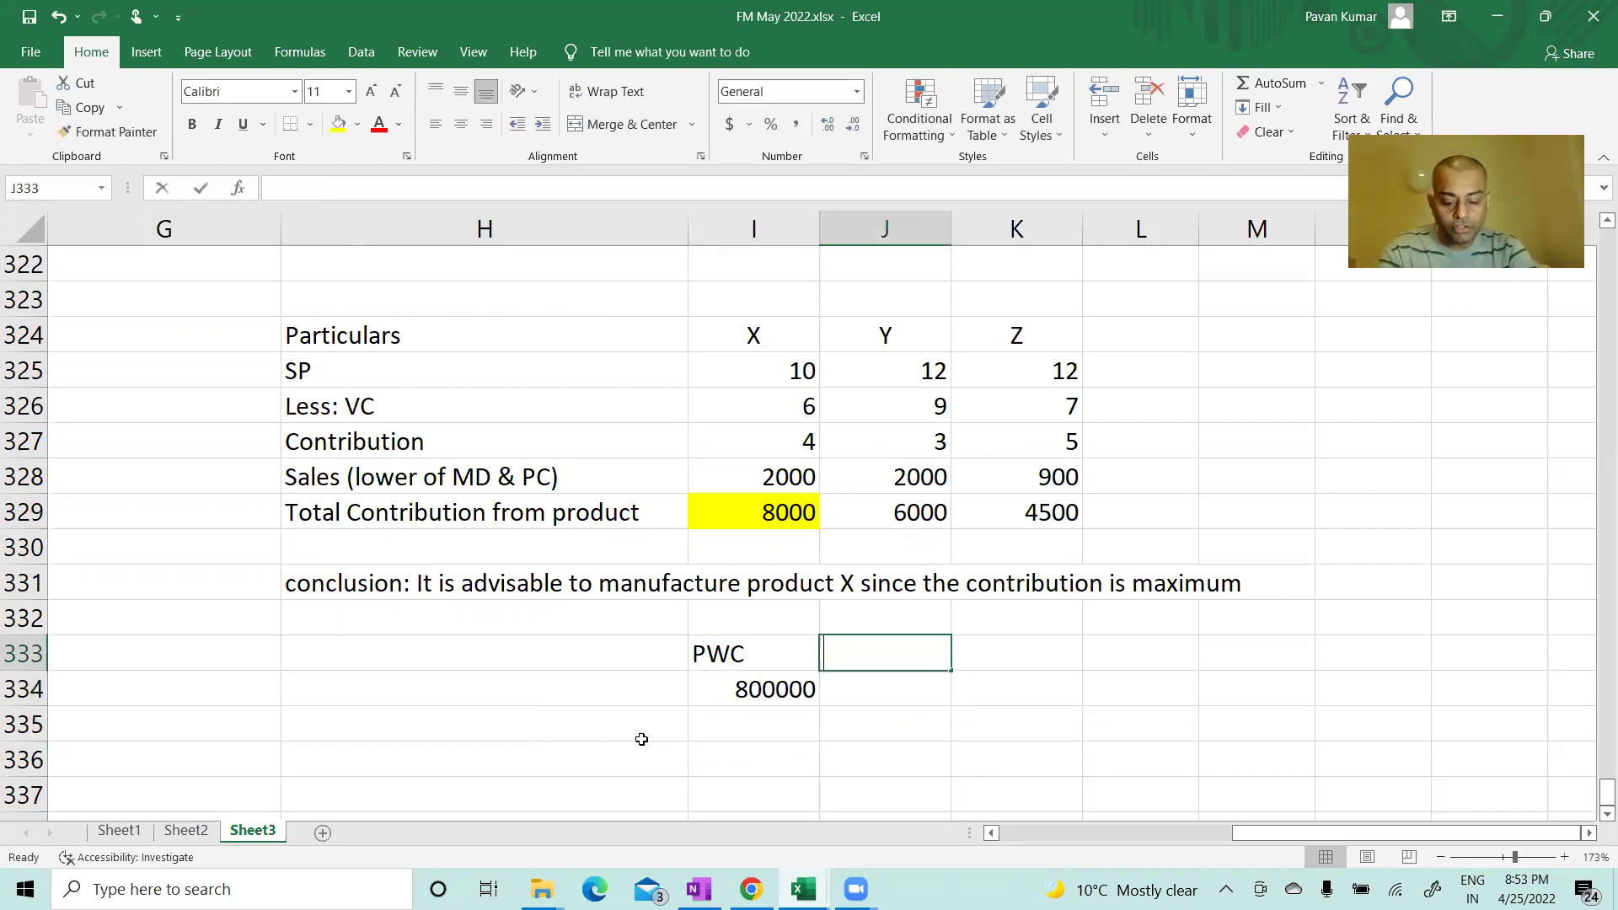
pyautogui.press('Return')
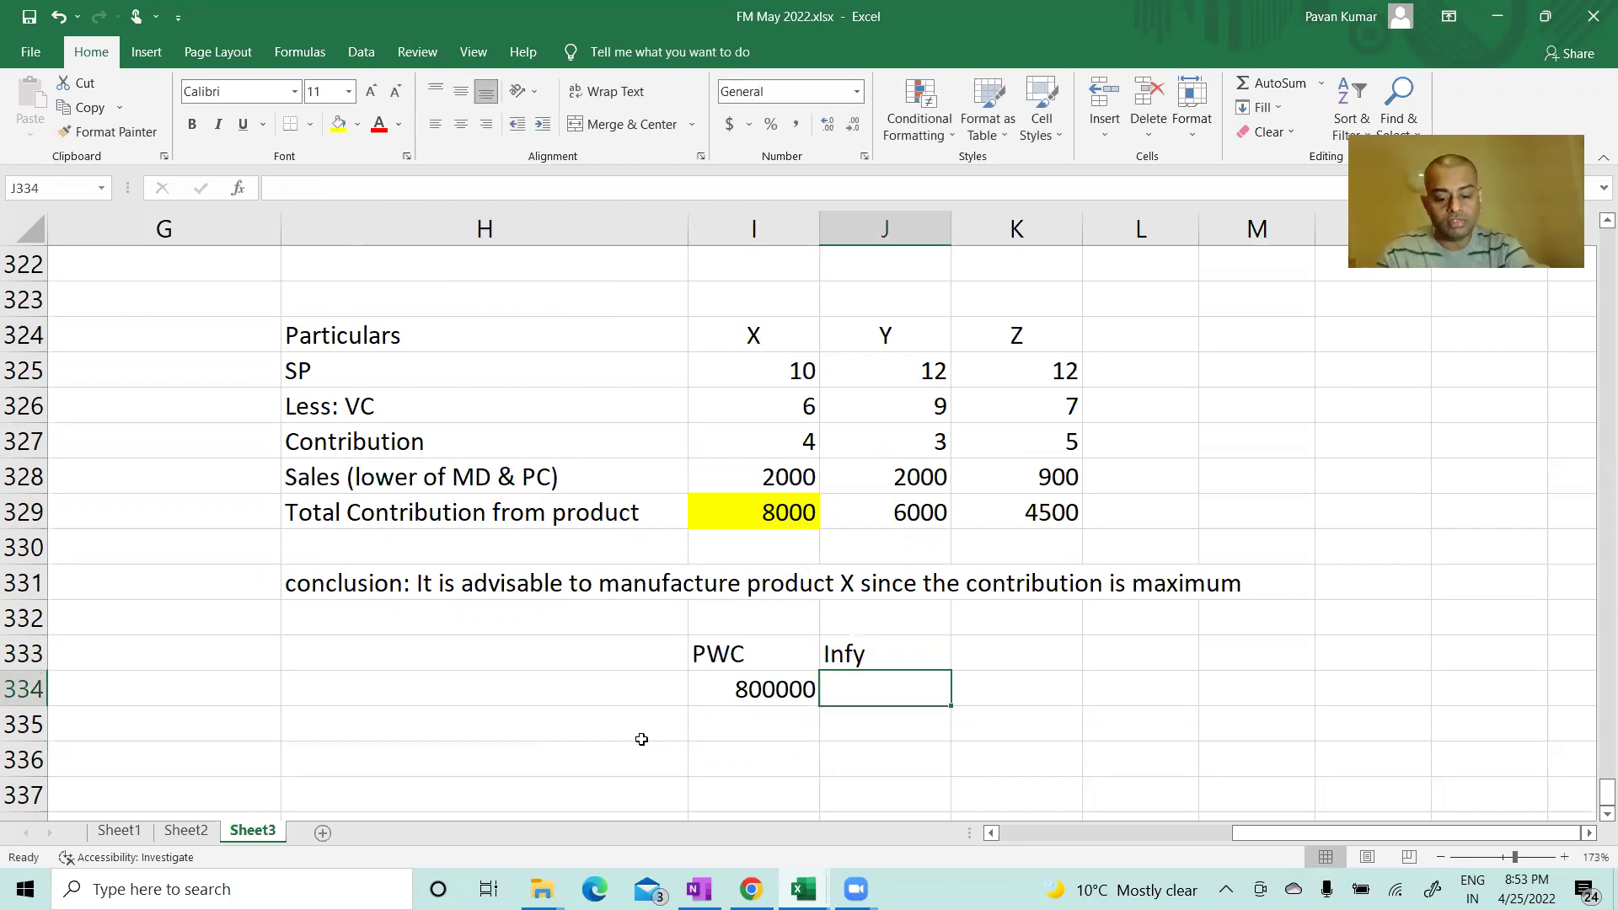
pyautogui.write('900000')
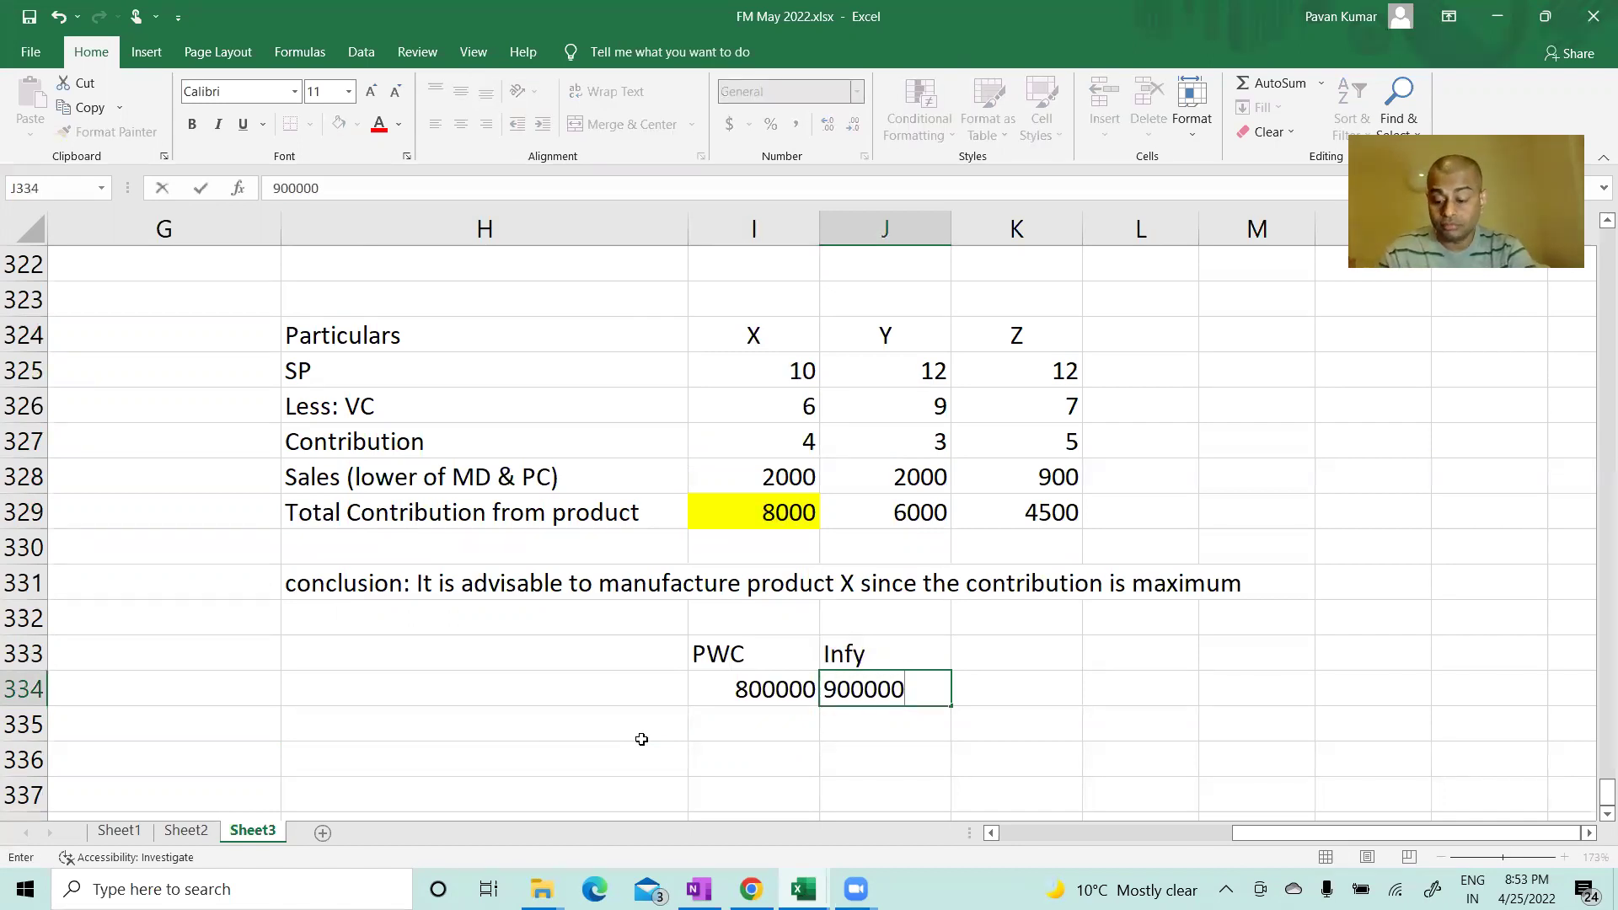
# Step: Add the heading EY in cell K333 with the amount 785000 beneath it in K334
pyautogui.press('Right')
pyautogui.press('Up')
pyautogui.write('EY')
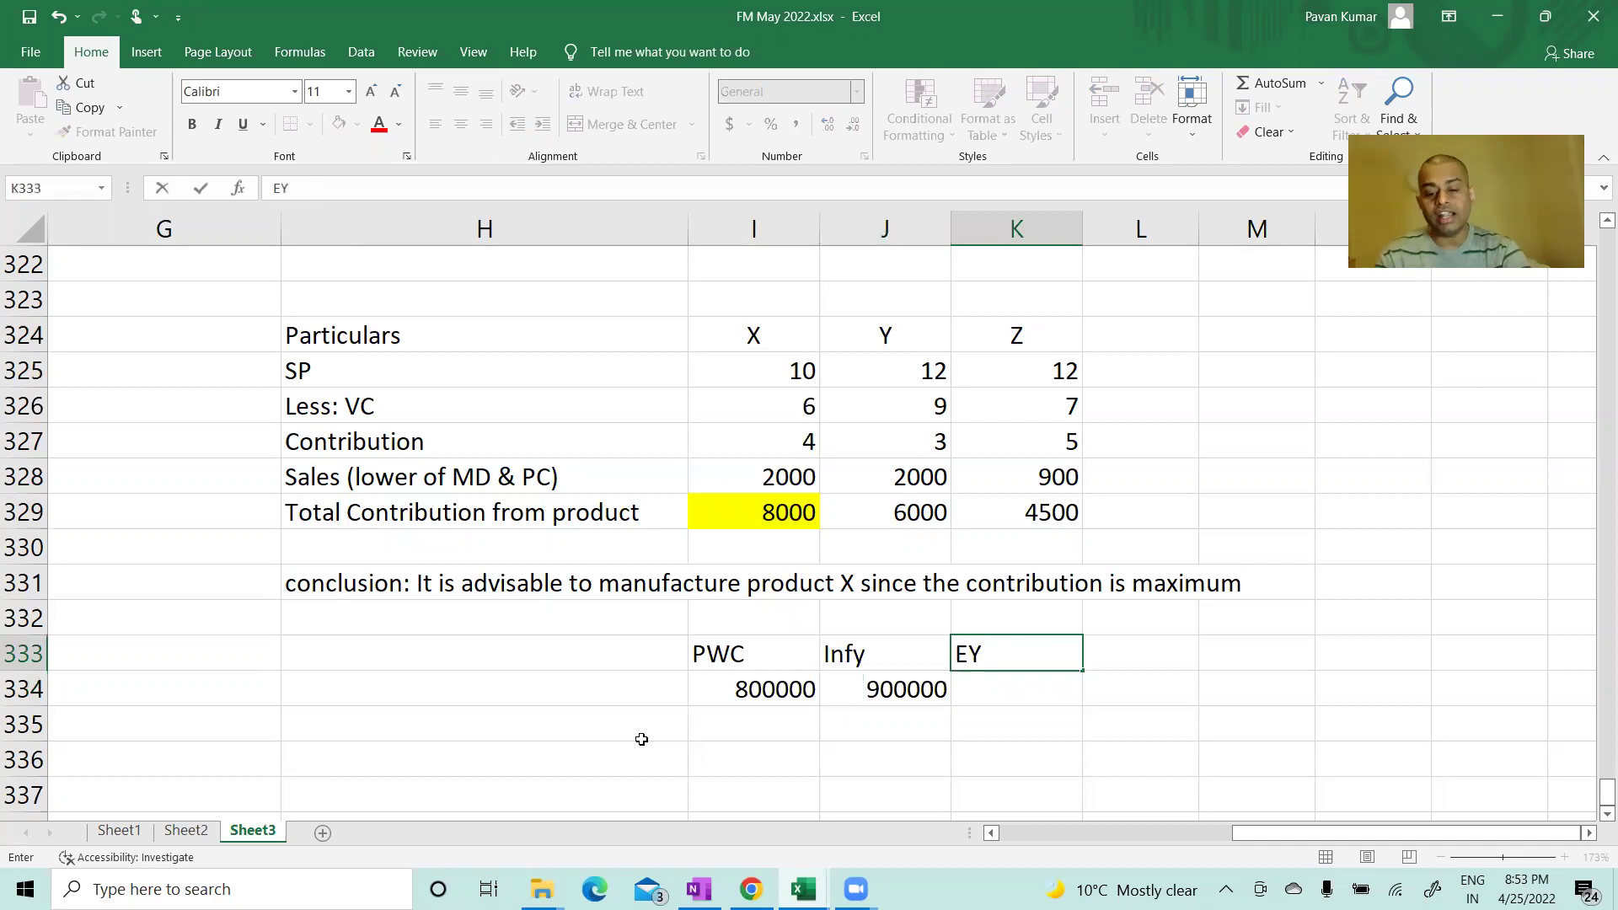
pyautogui.press('Return')
pyautogui.write('785000')
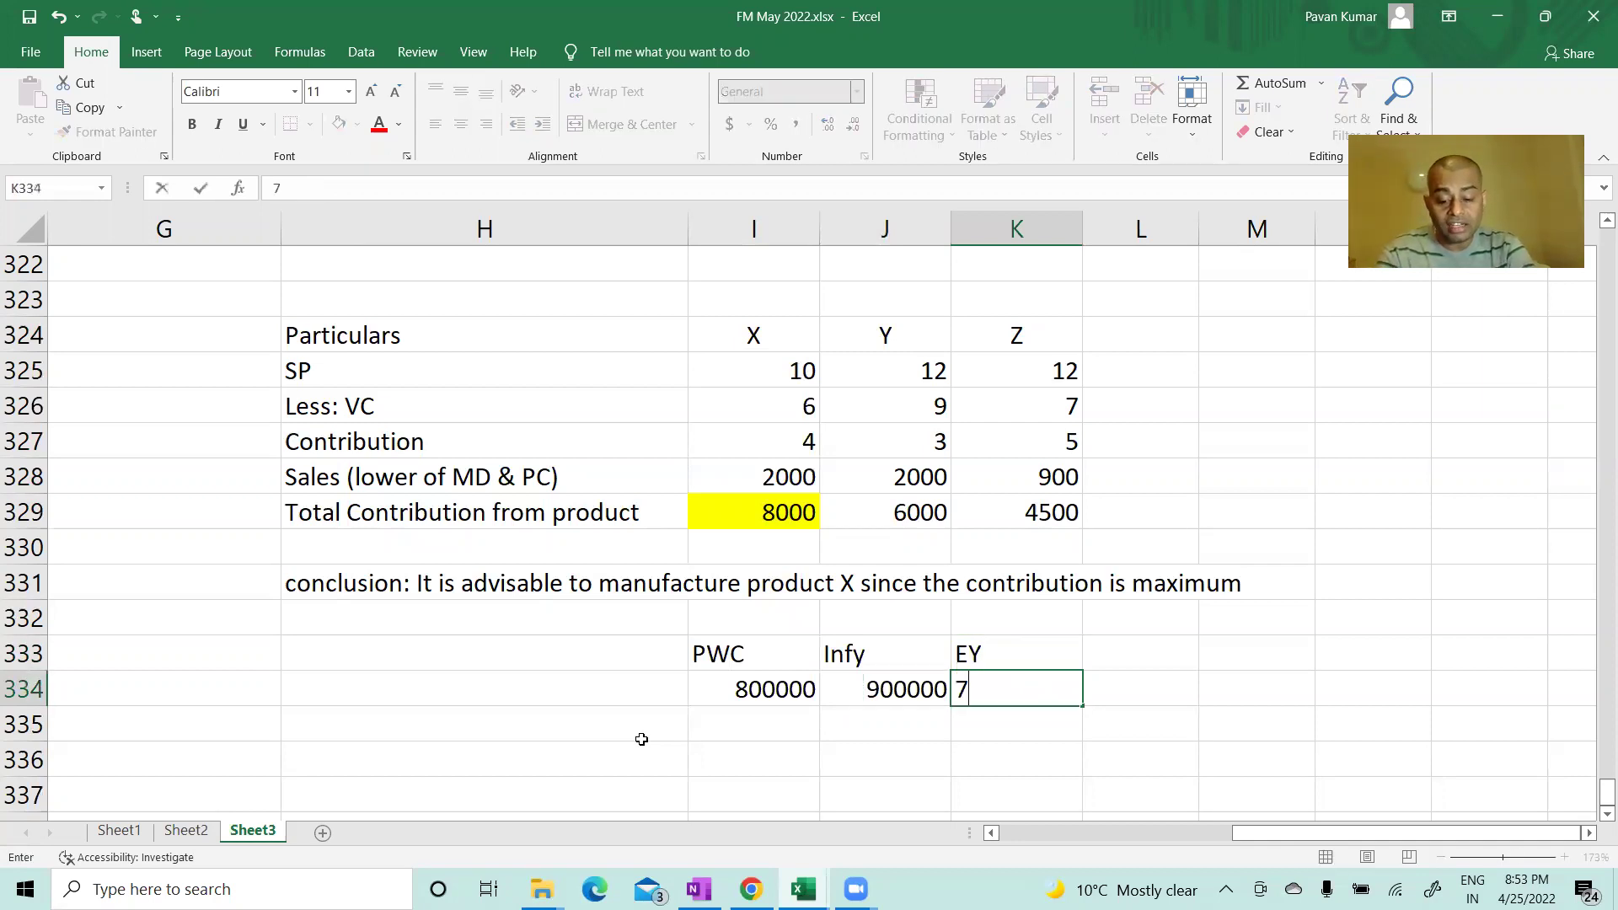
pyautogui.press('Return')
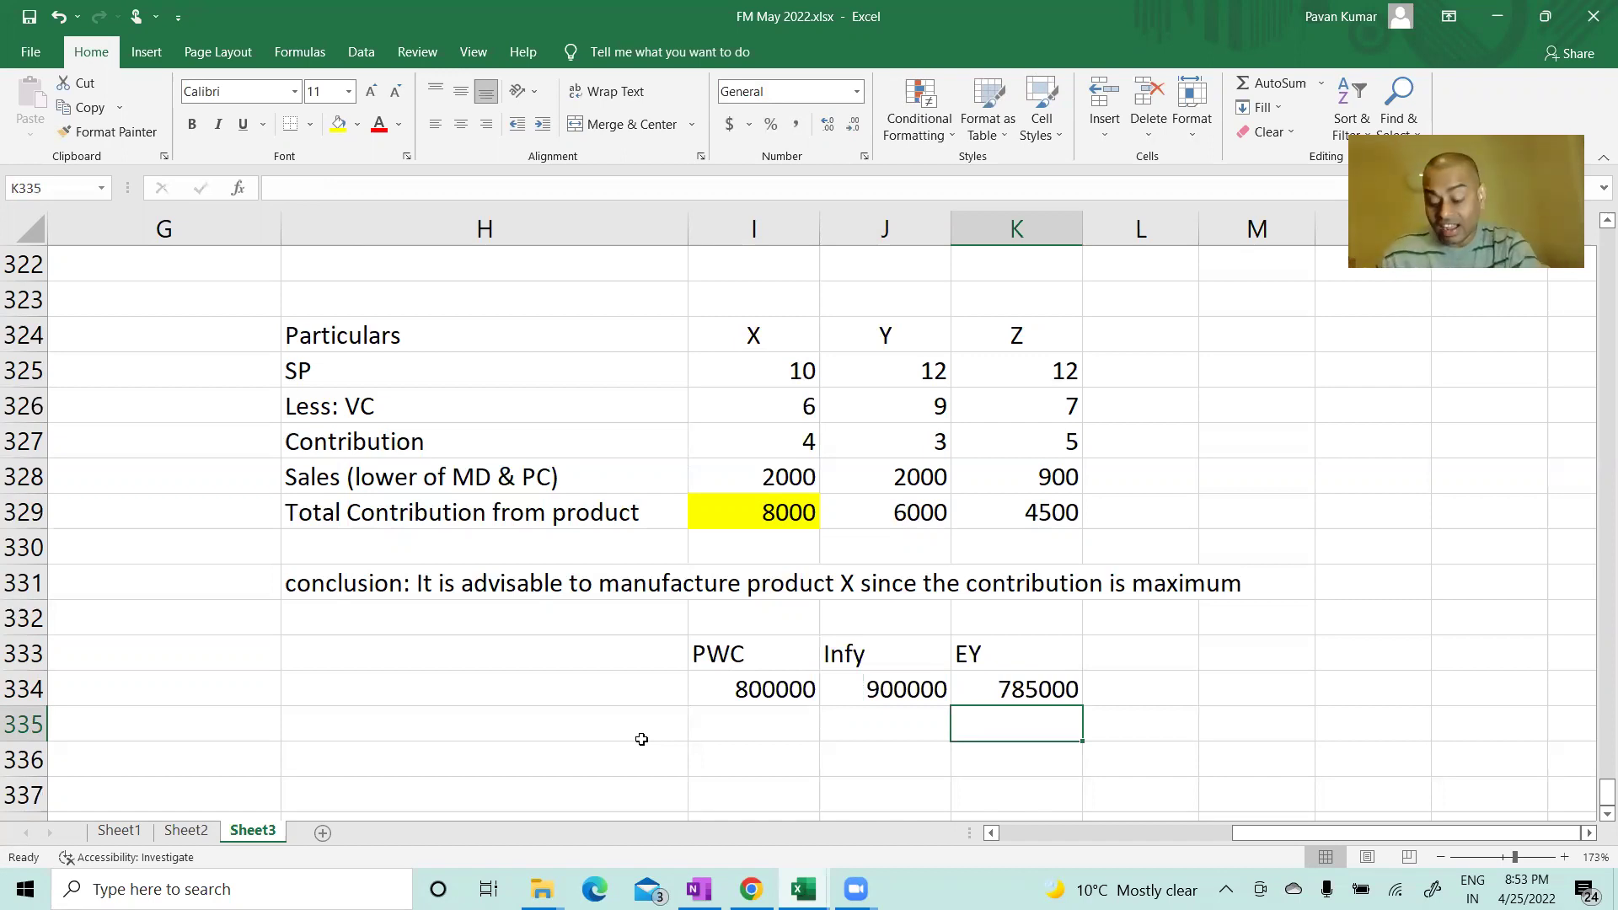
# Step: Highlight the Infy amount in cell J334 with a yellow fill
pyautogui.click(870, 690)
pyautogui.click(338, 124)
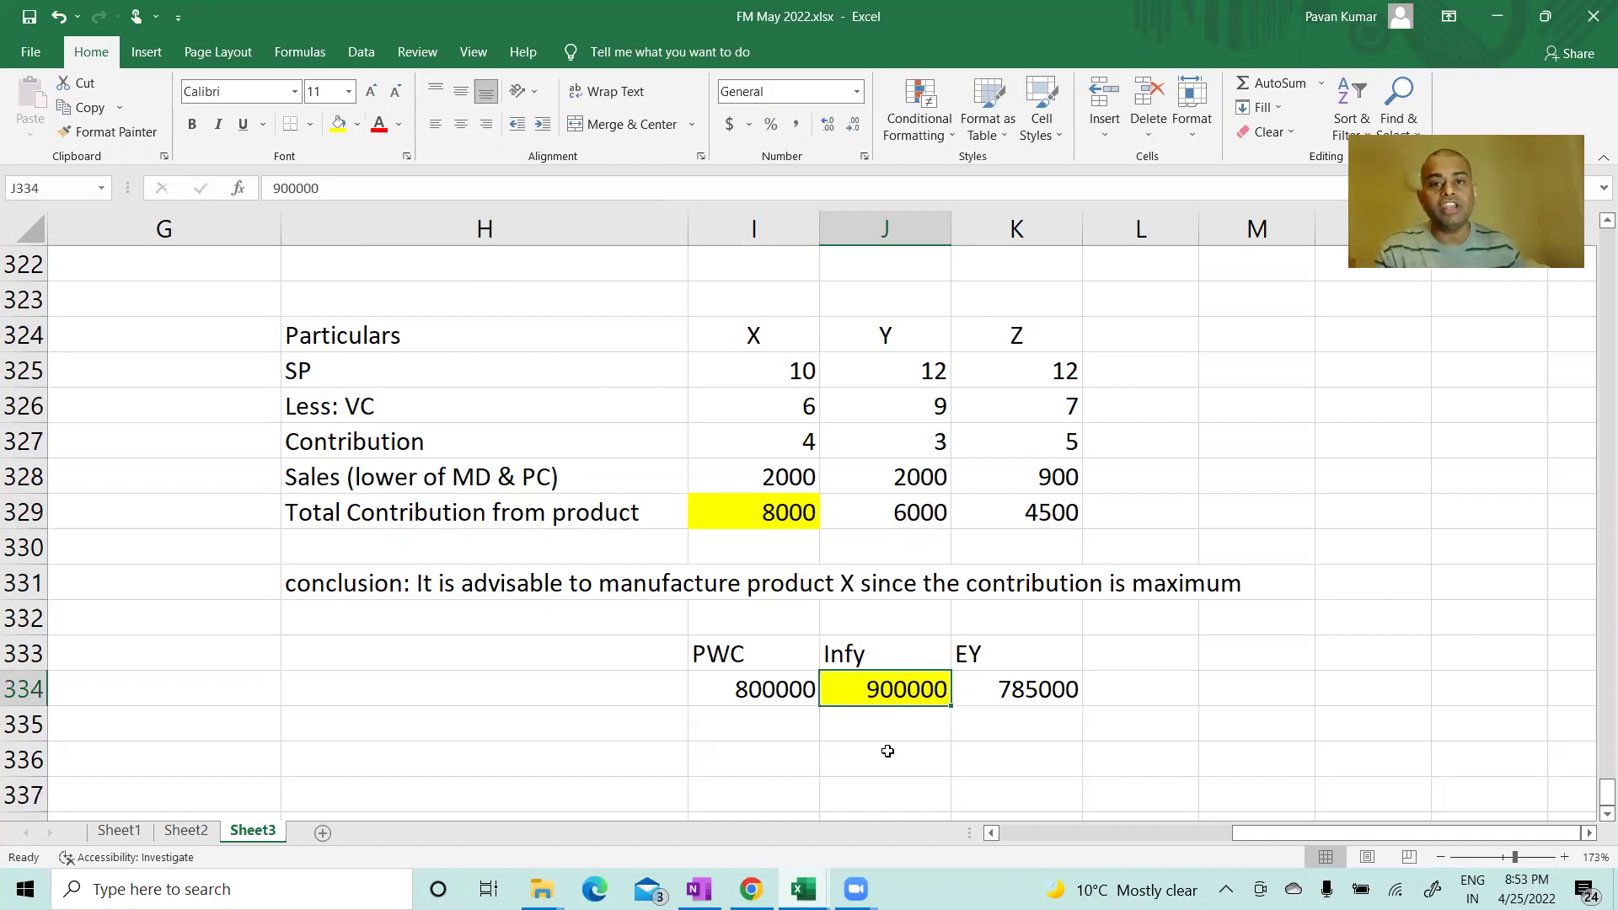
pyautogui.click(769, 697)
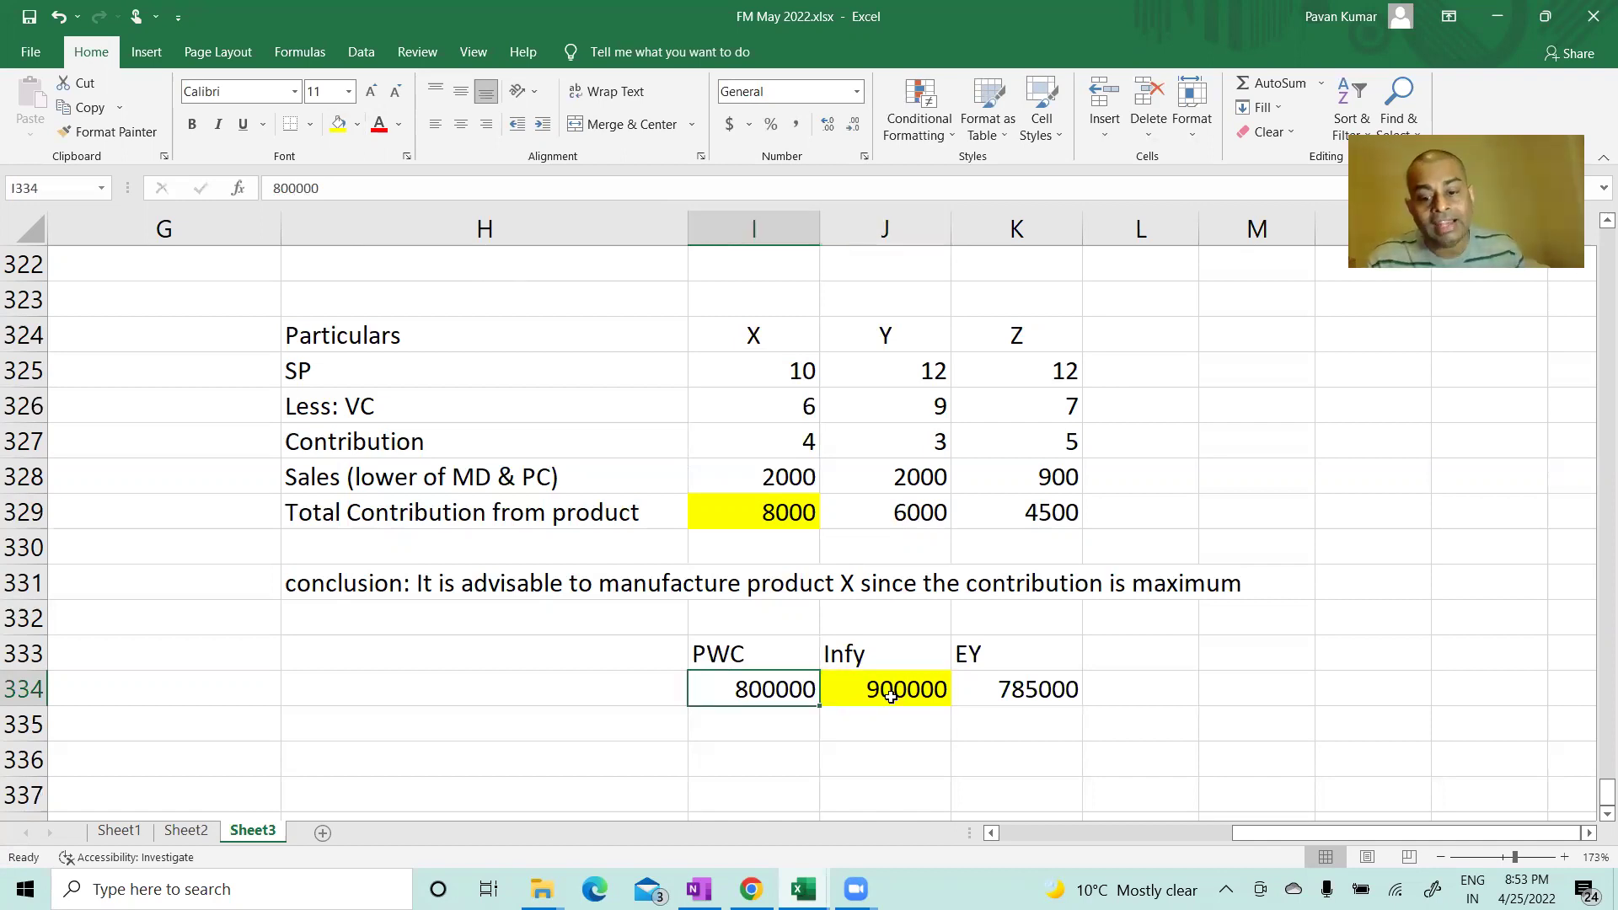
pyautogui.click(1010, 697)
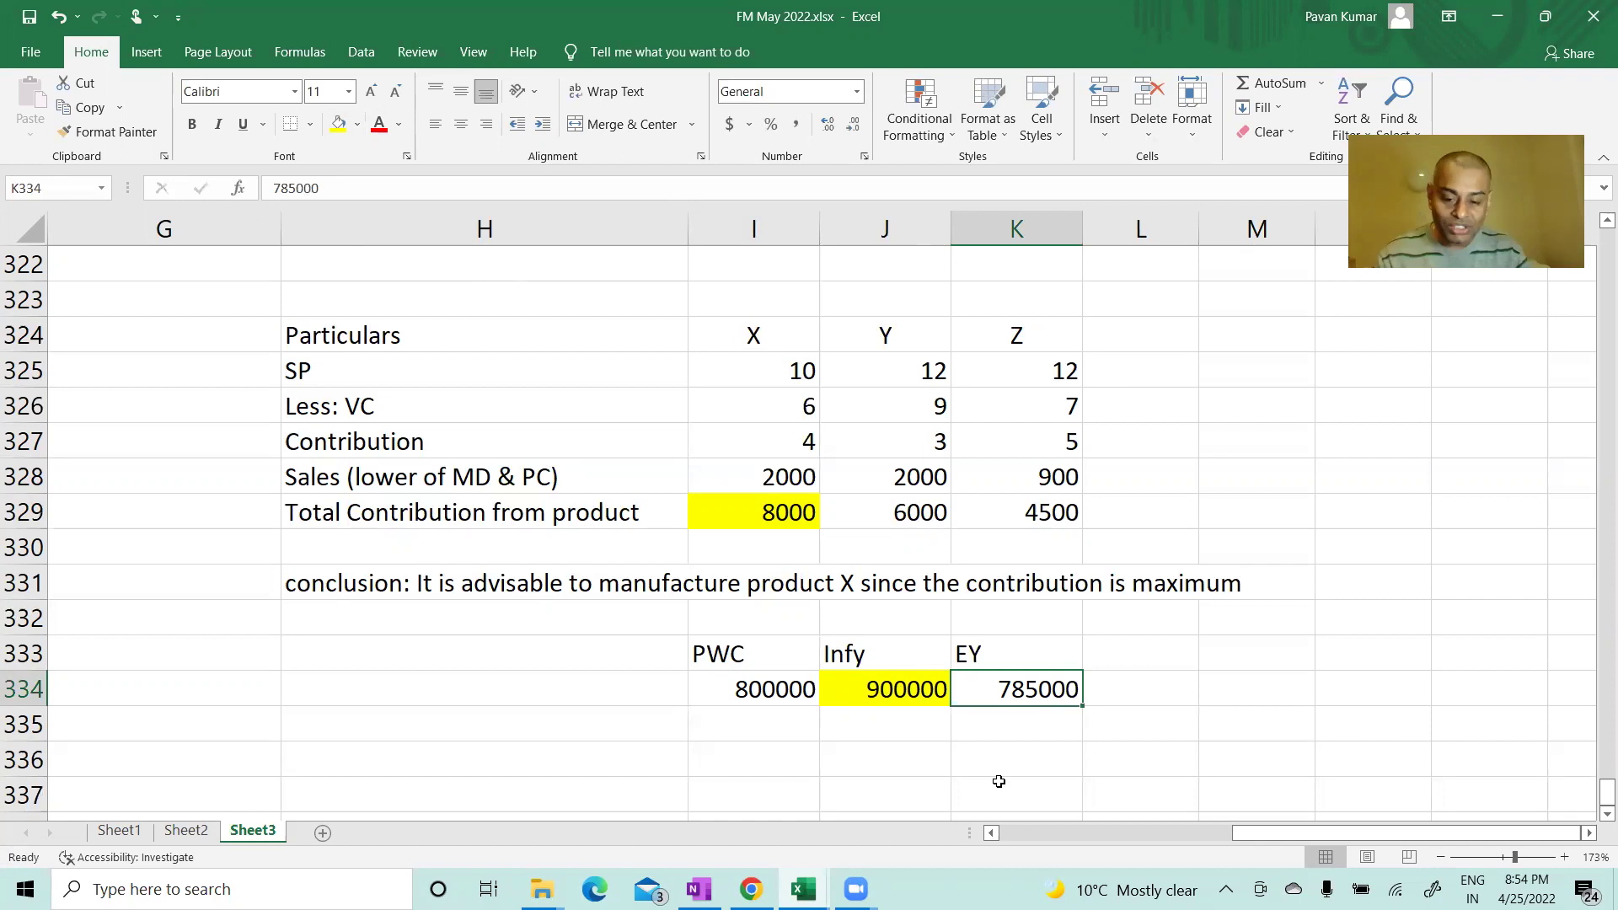
pyautogui.click(792, 687)
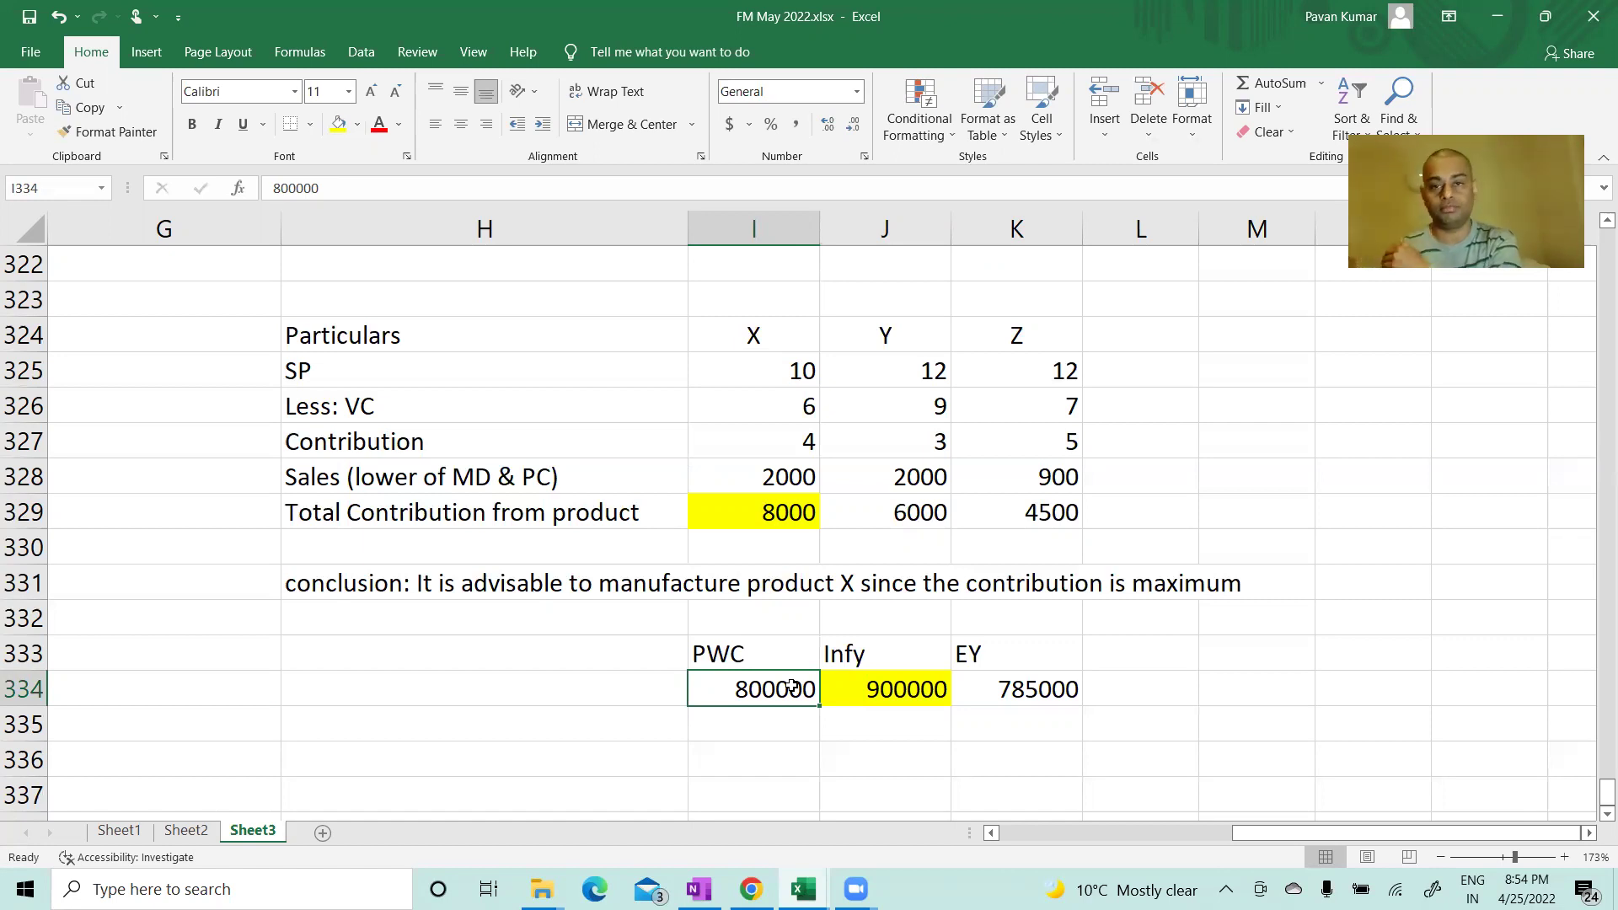
pyautogui.click(900, 505)
# Step: Enter in cell H332: "Since Product X is made and sold; the opportunity cost is the highest of contributions foregone. 6,000 from Y."
pyautogui.click(530, 611)
pyautogui.write('Since t')
pyautogui.press('BackSpace')
pyautogui.write('Product X')
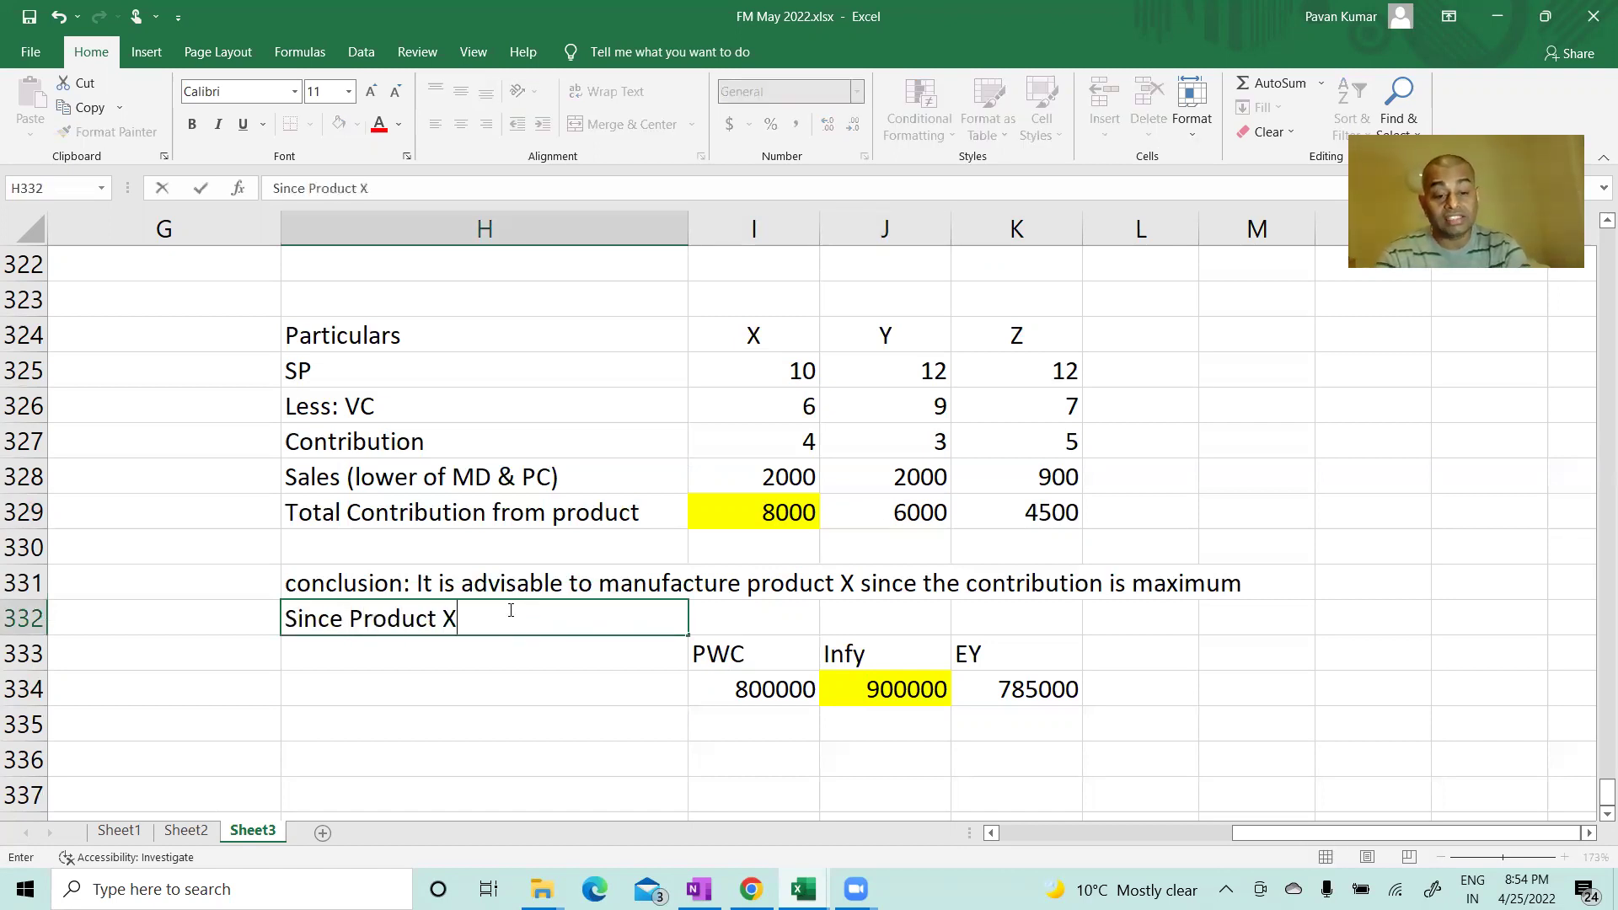
pyautogui.write(' is made and sold')
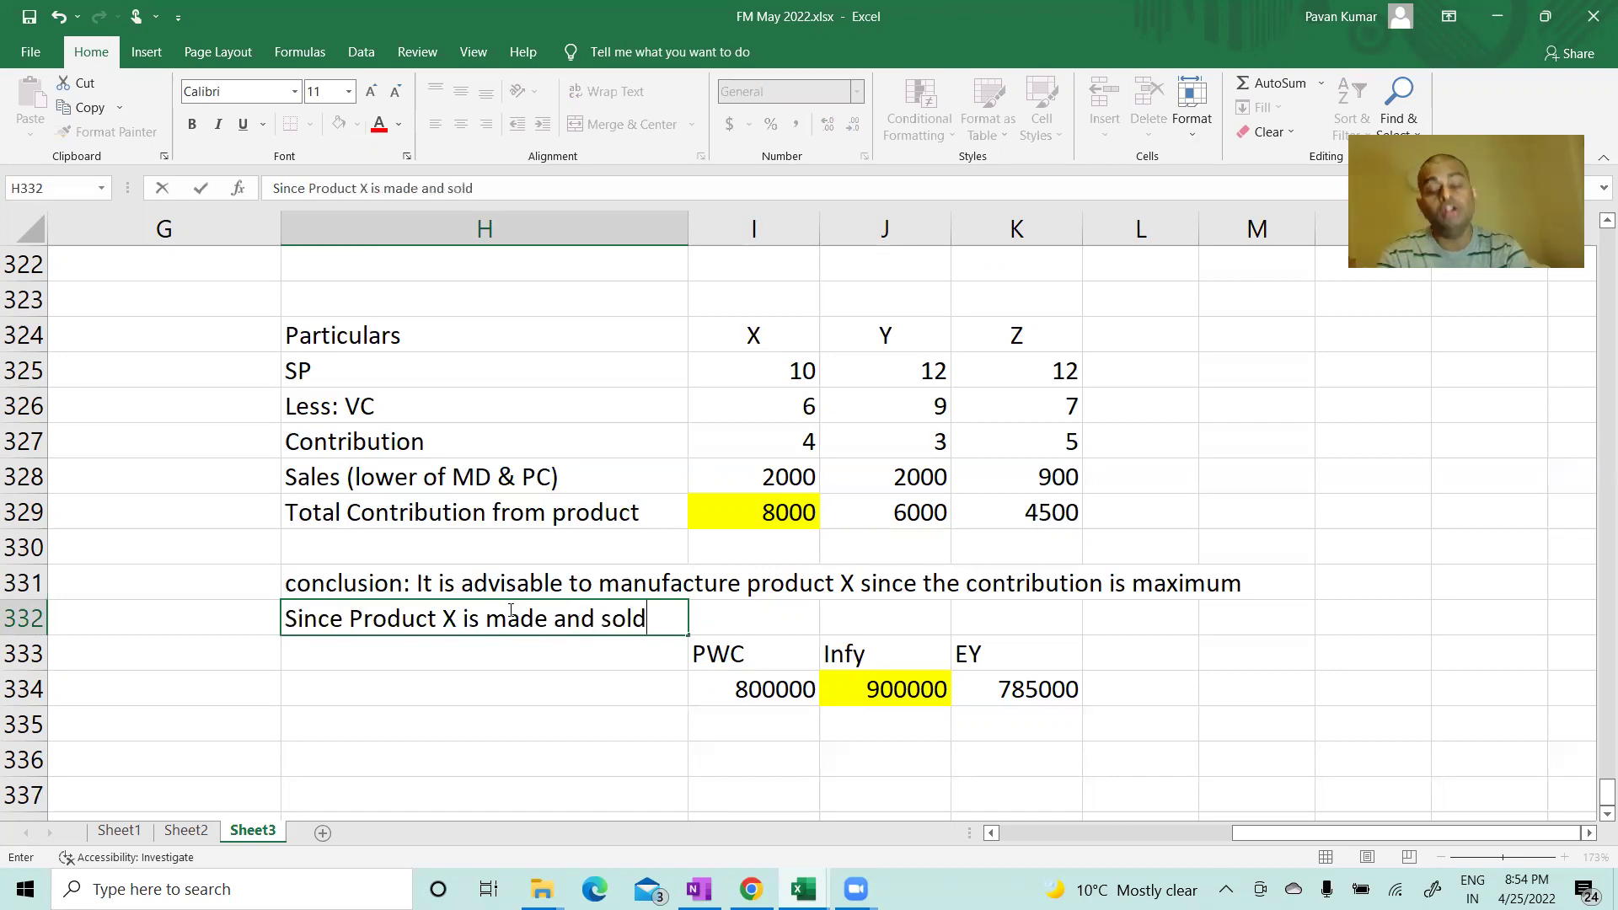
pyautogui.write(';')
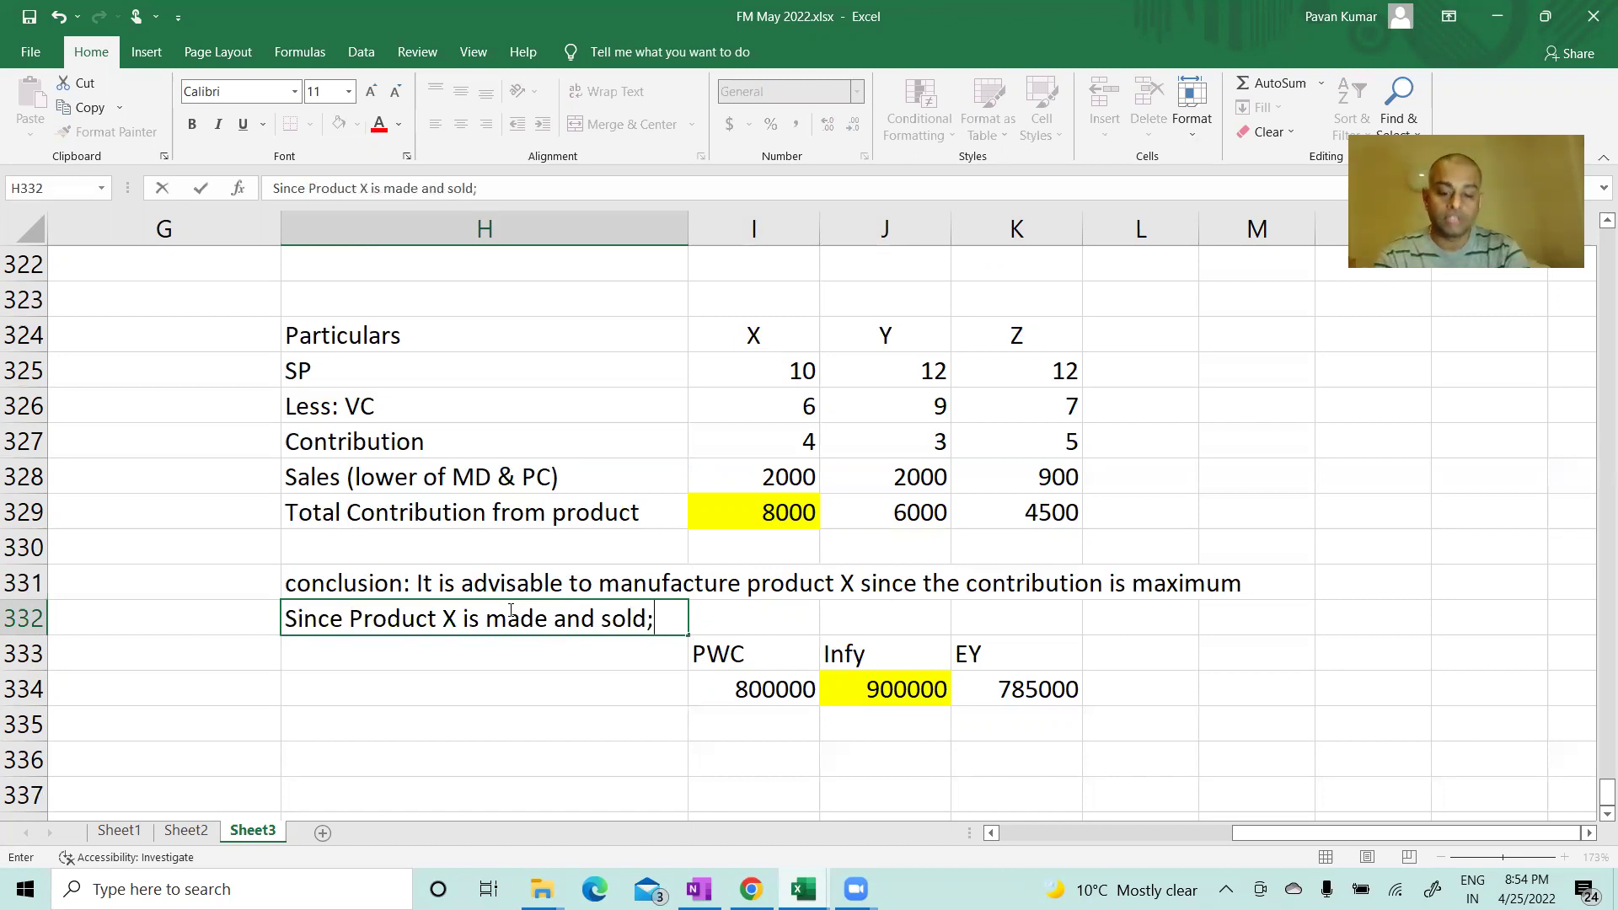
pyautogui.write(' the oppor')
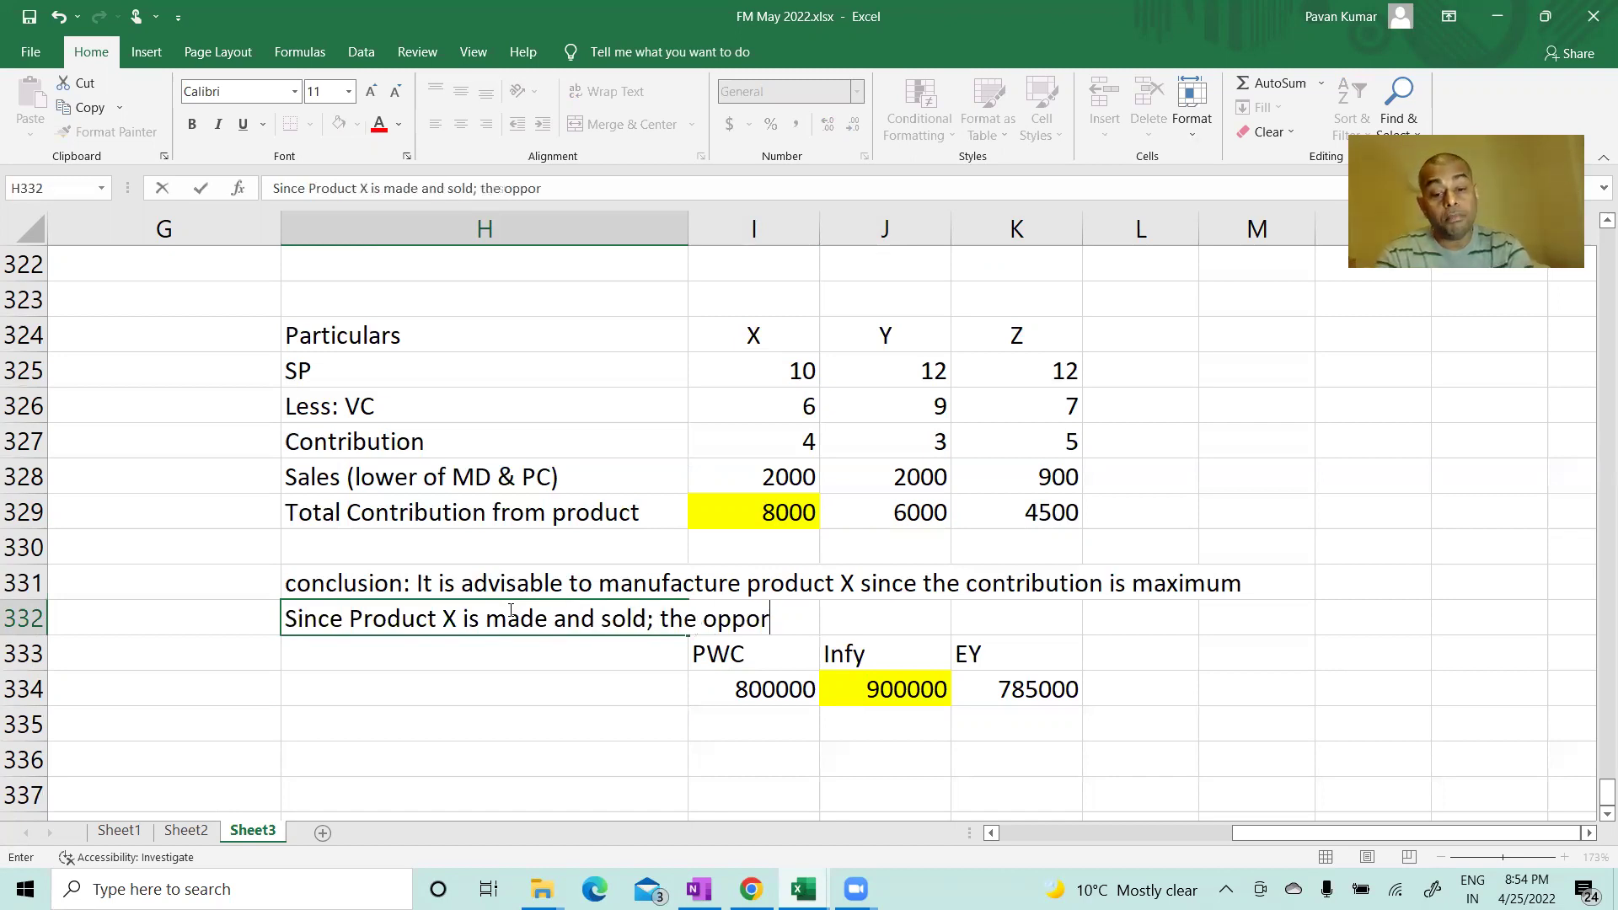
pyautogui.write('tunity cost is the ')
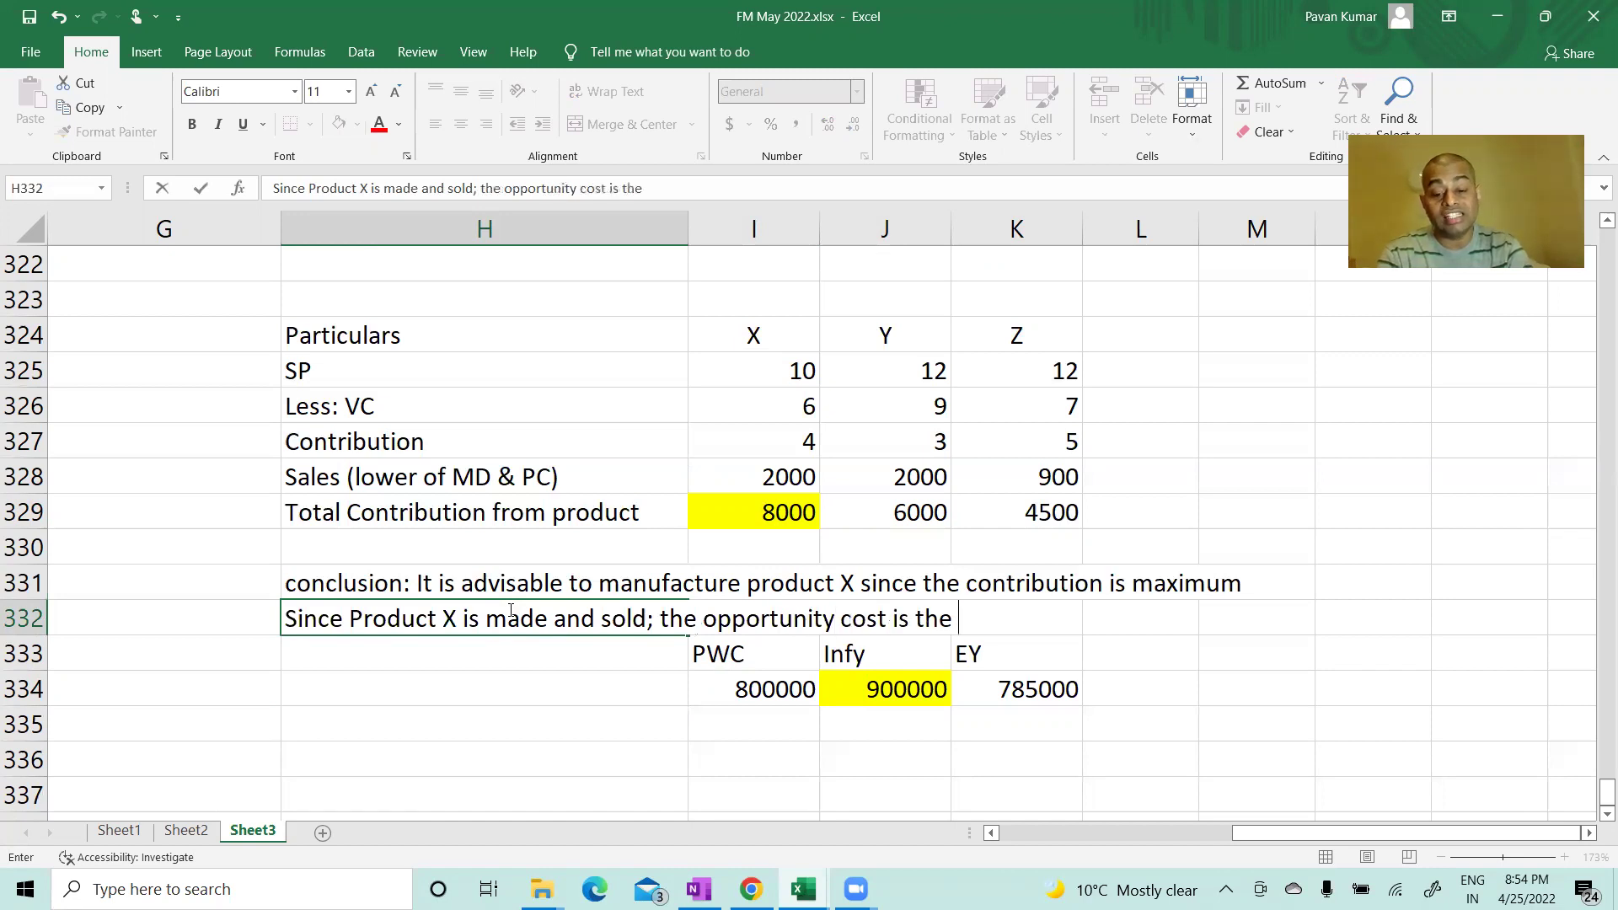
pyautogui.write('highest of')
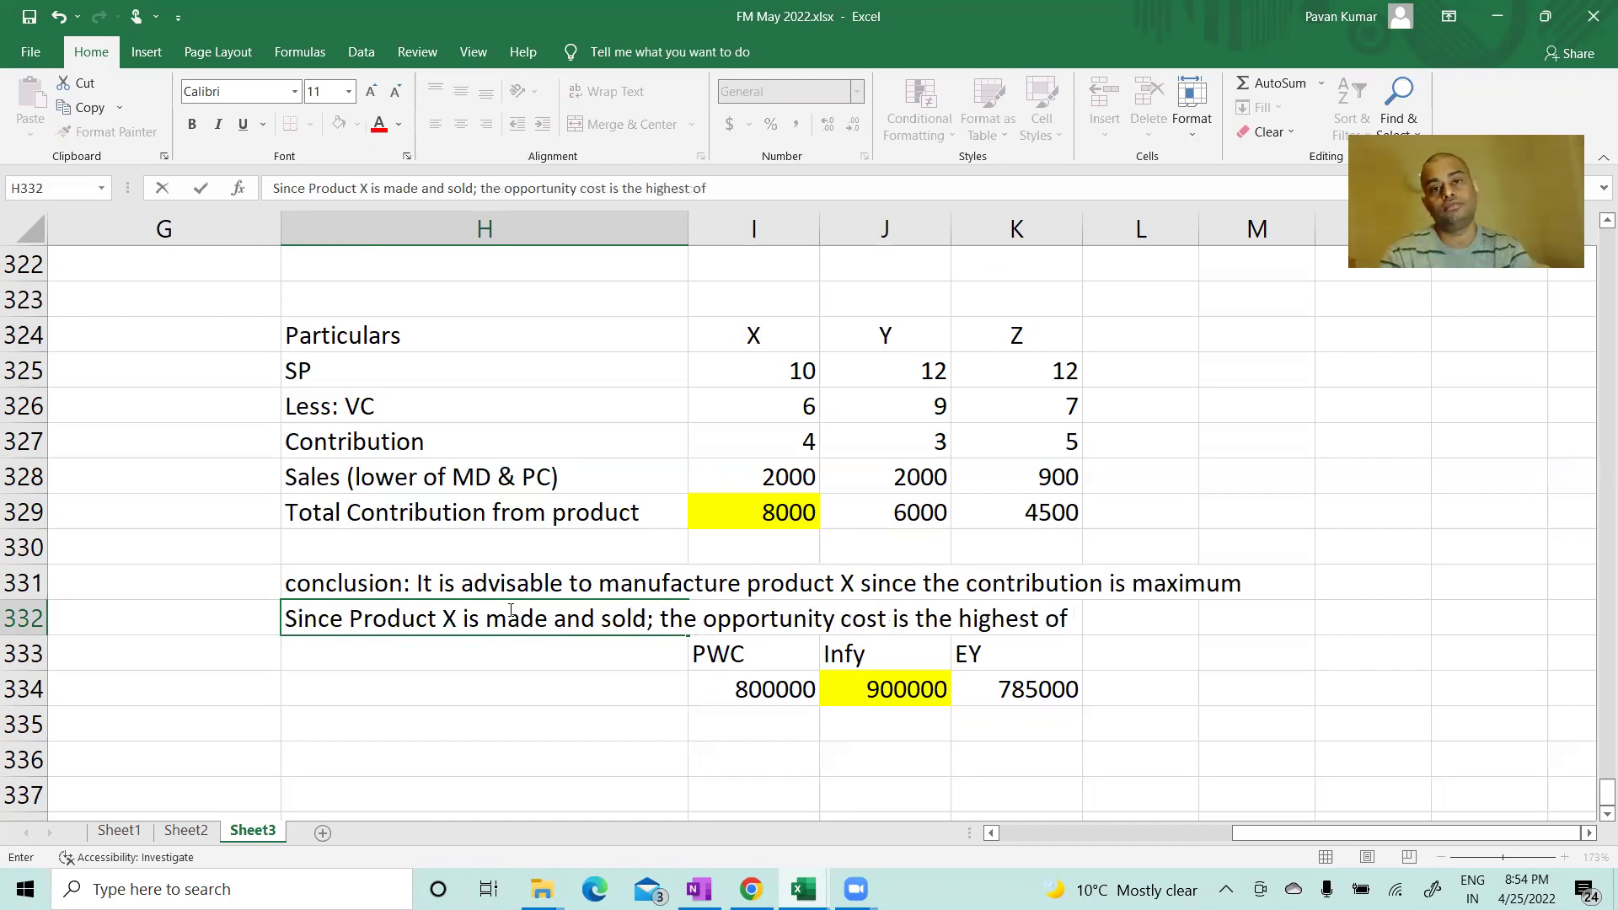
pyautogui.write(' contributions')
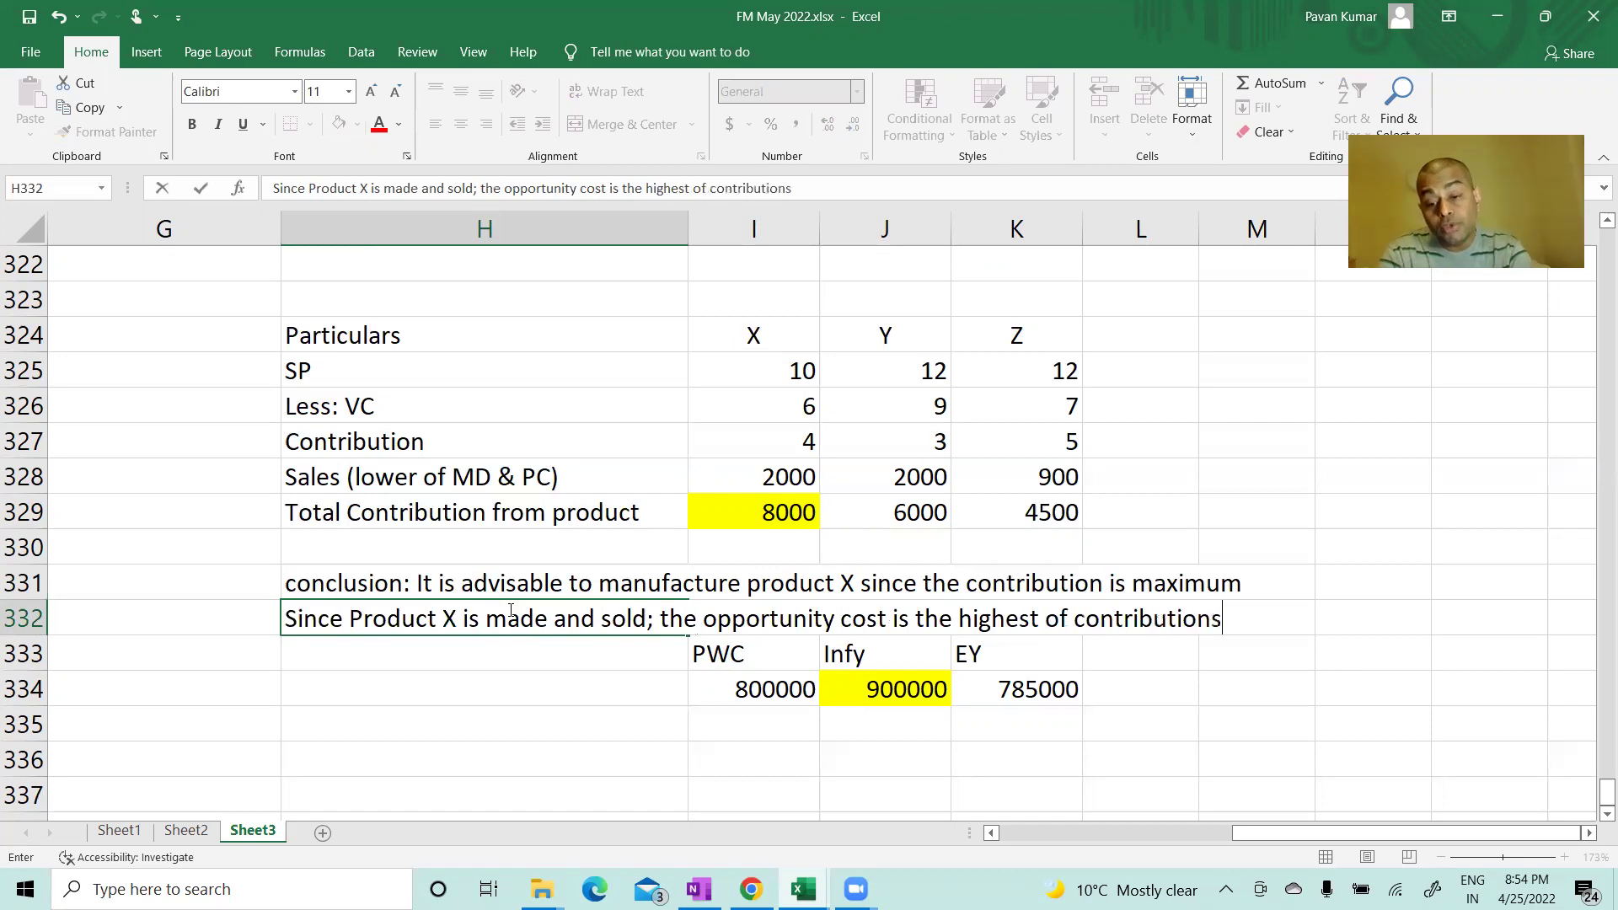
pyautogui.write(' foregone.')
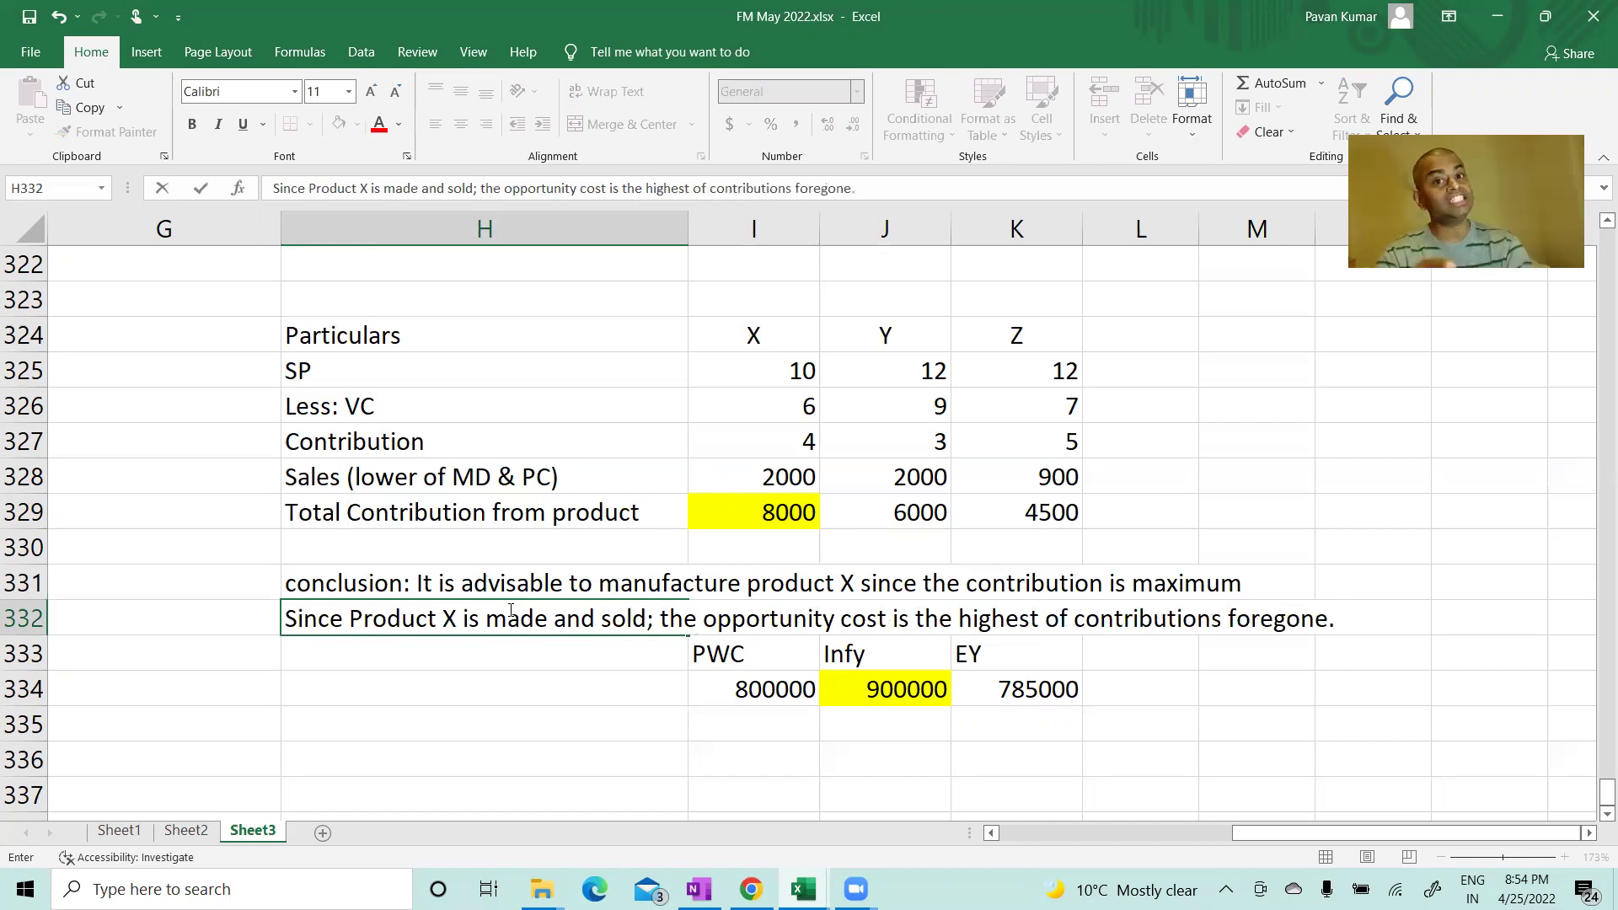
pyautogui.write(' 6,000 ')
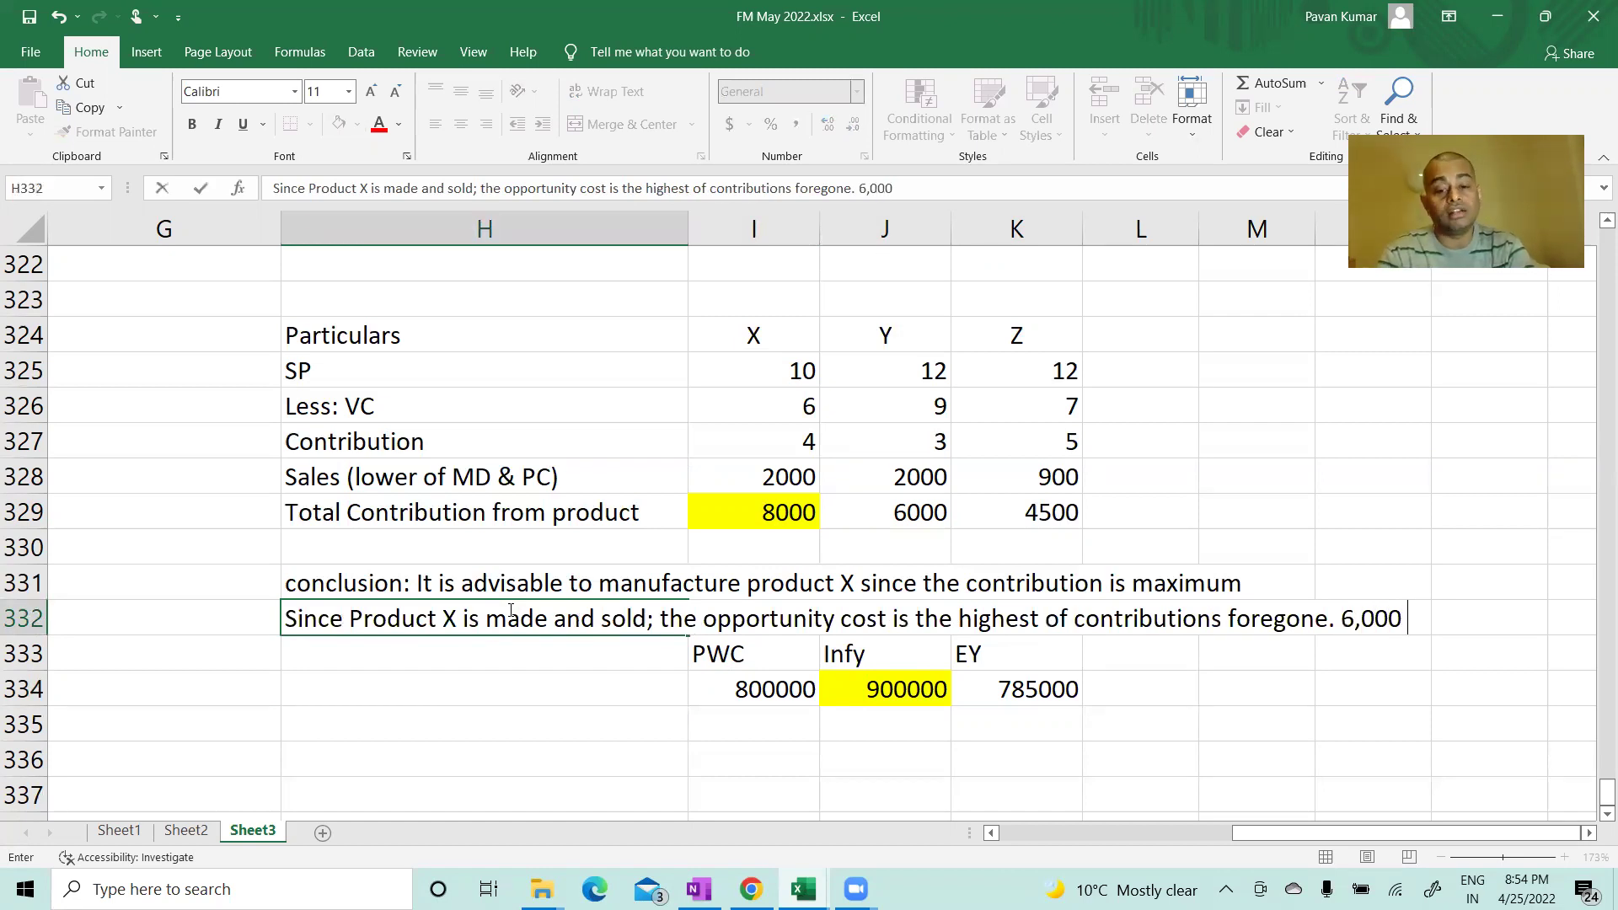
pyautogui.write('from Y.')
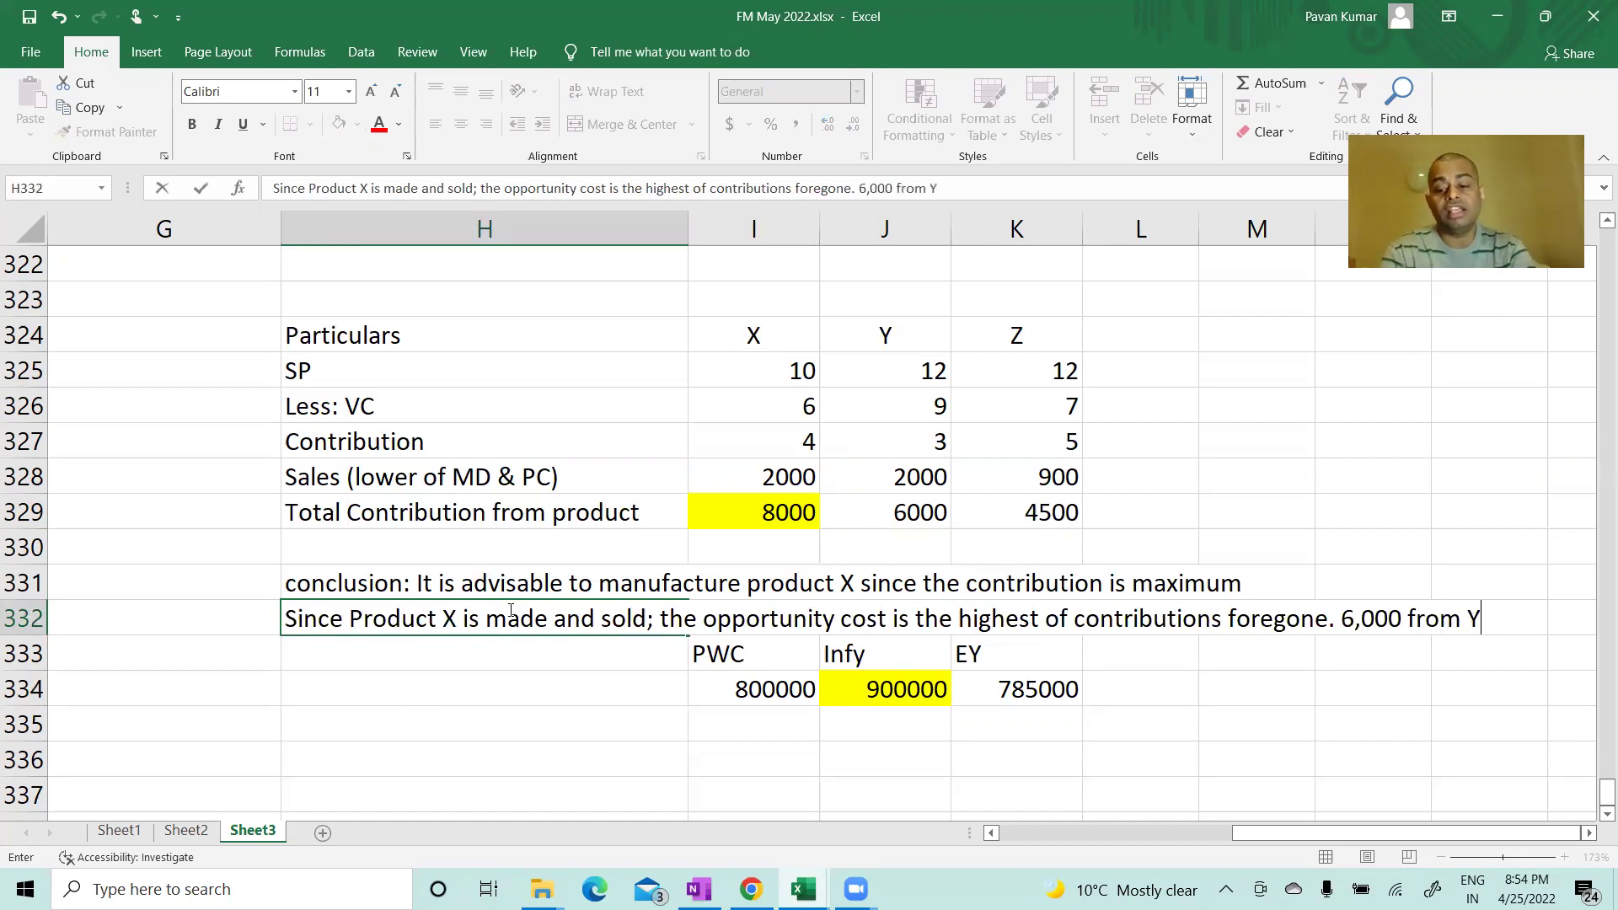
pyautogui.press('Return')
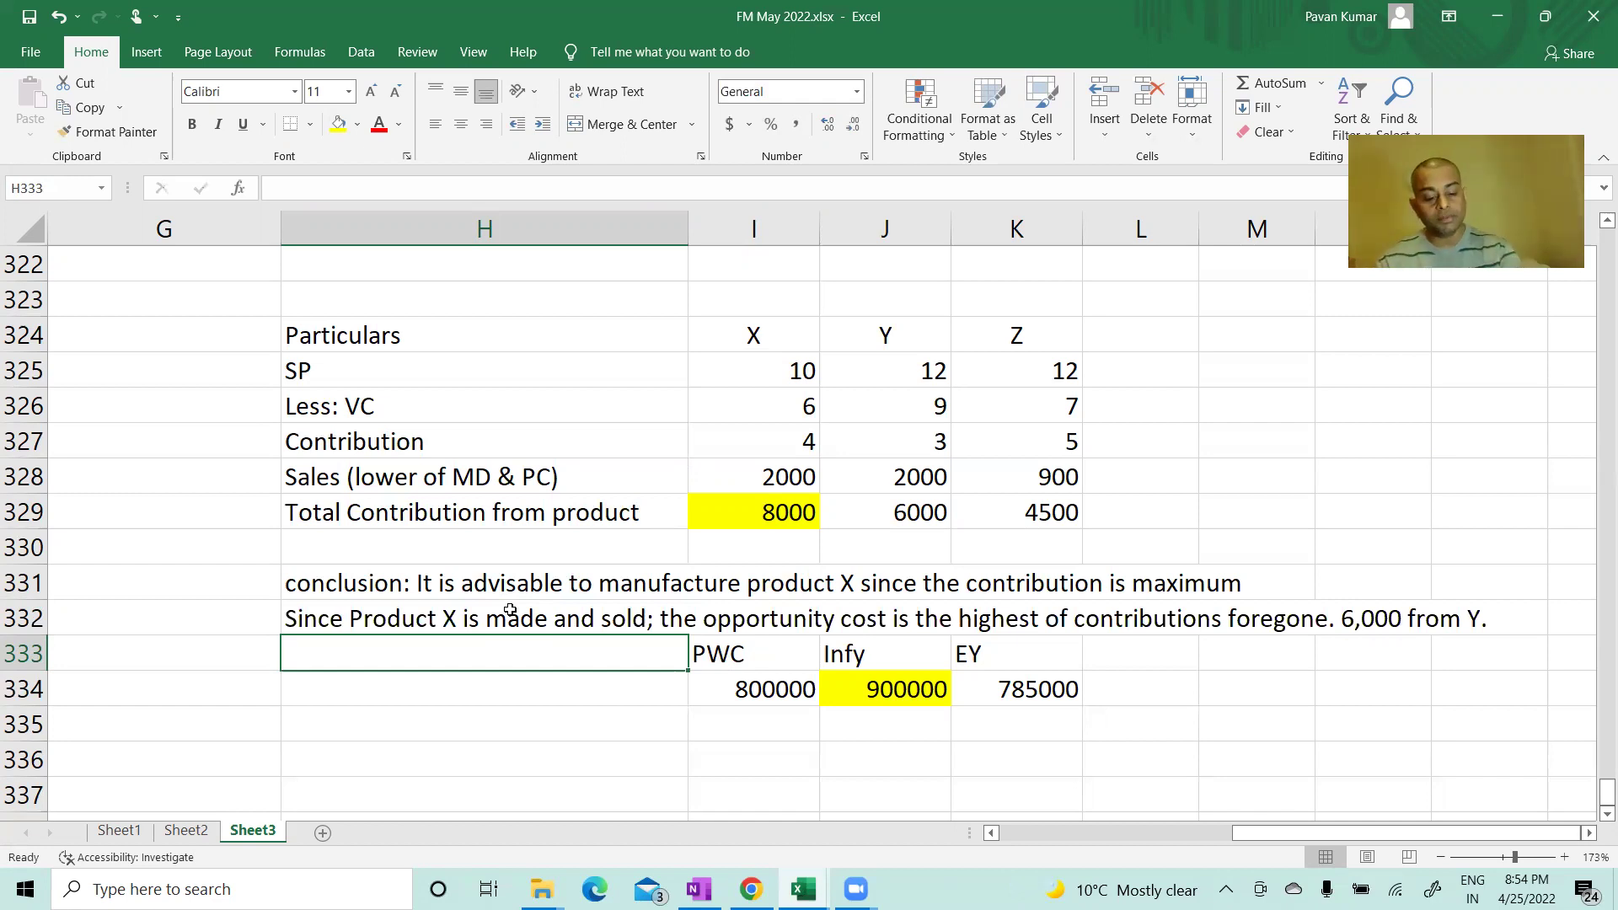
# Step: Switch to the marginal costing PDF in Chrome and compare the published solution table with the Illustration 14 problem data
pyautogui.hotkey('alt', 'Tab')
pyautogui.scroll(-10, 510, 615)
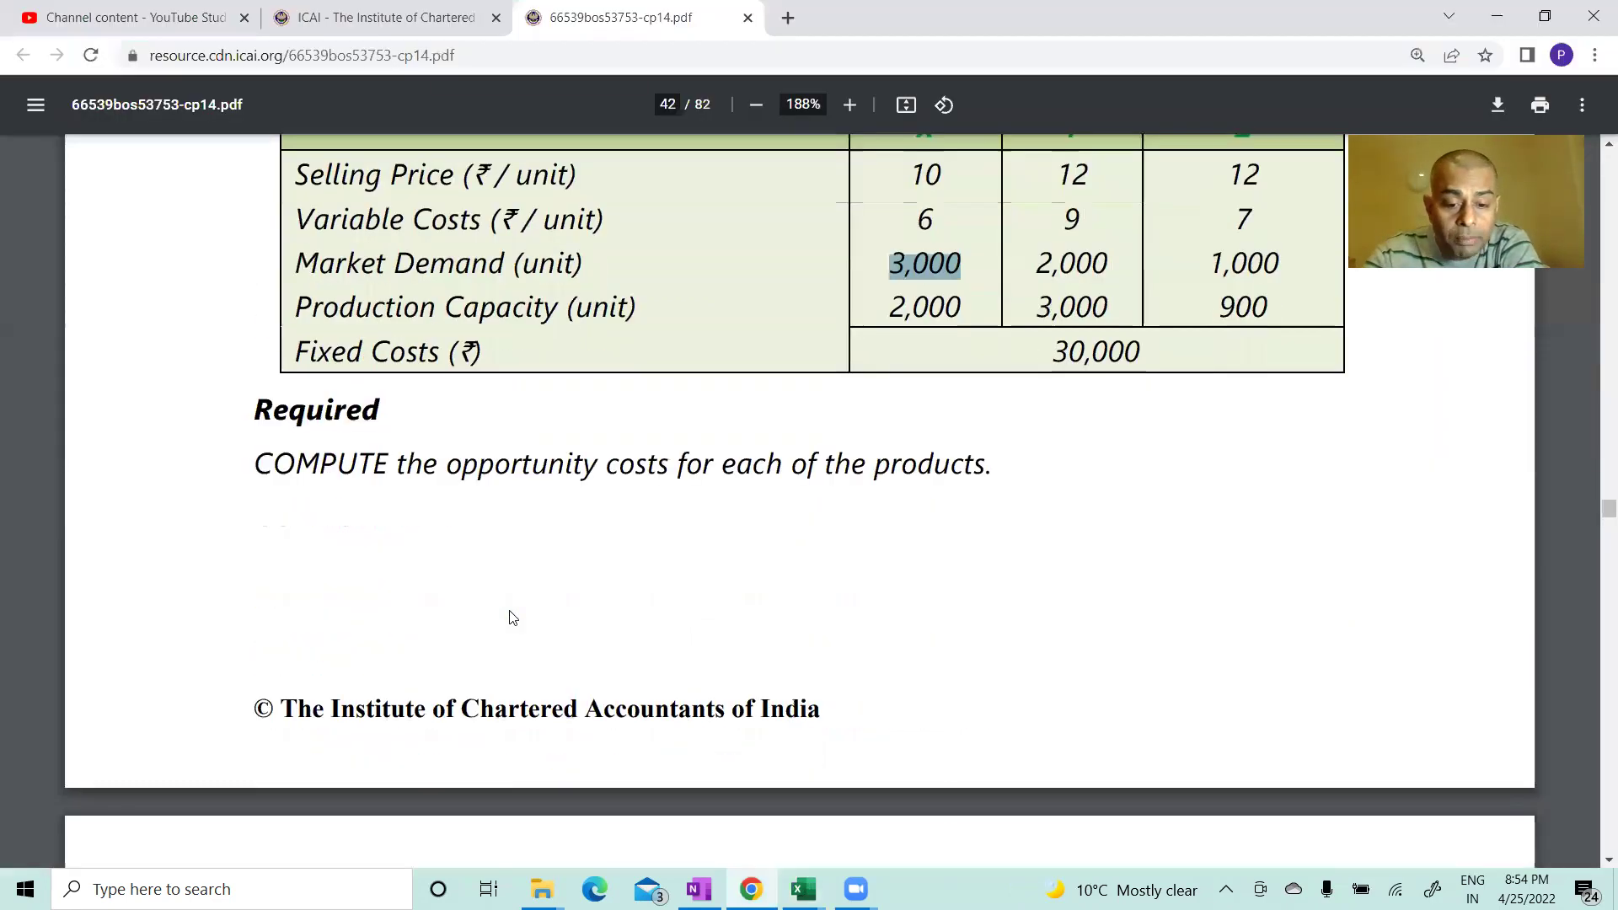
pyautogui.scroll(-3, 510, 616)
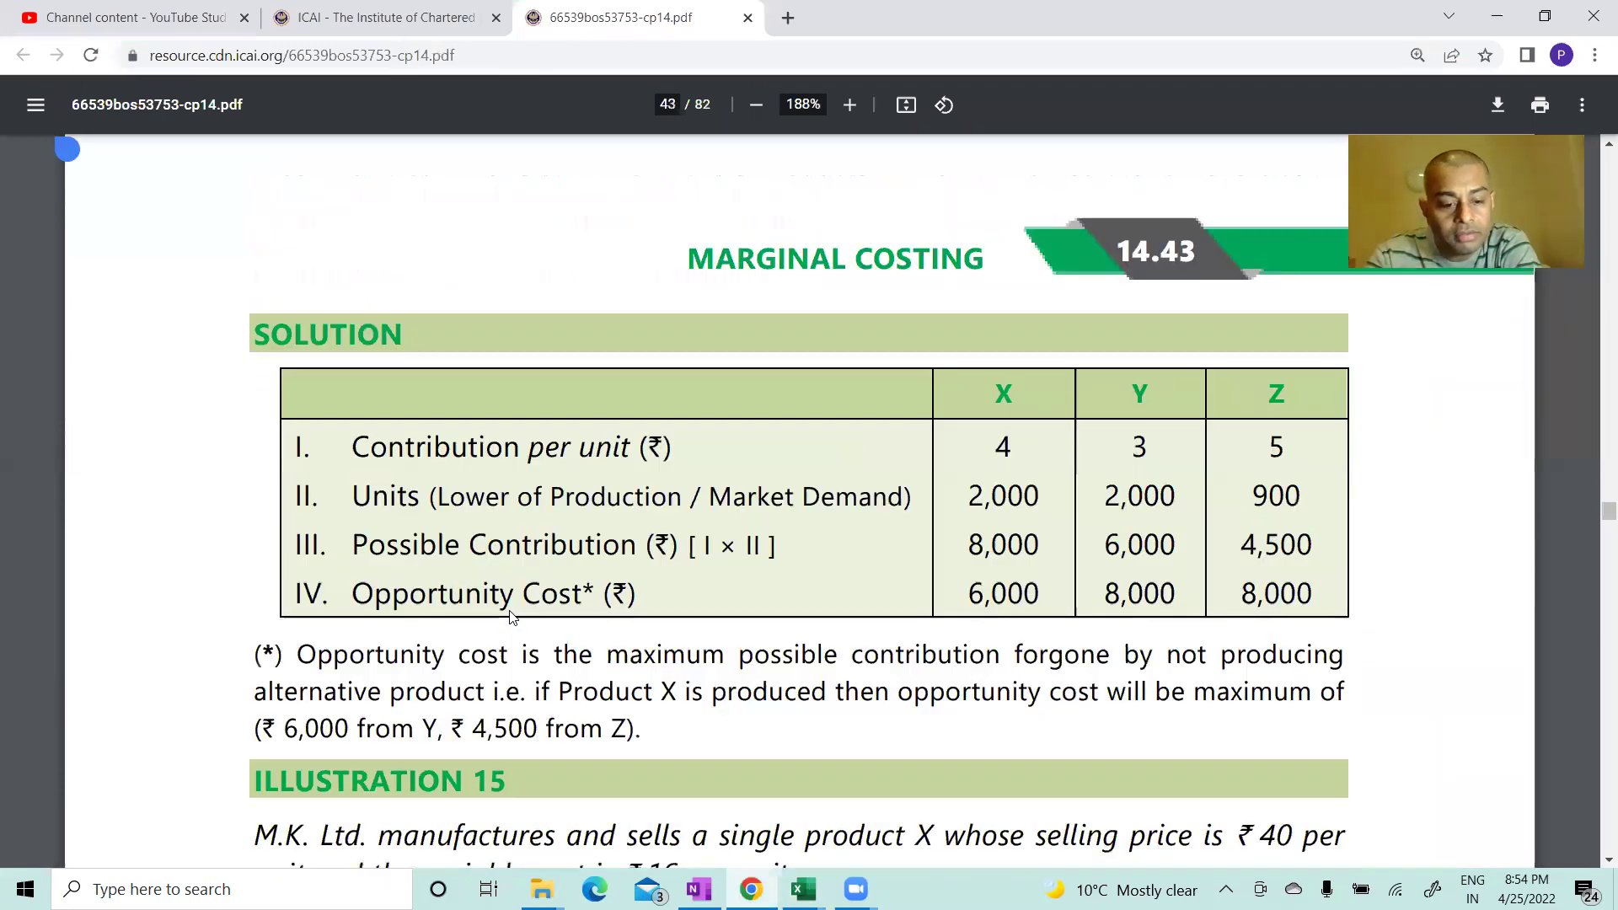
pyautogui.scroll(12, 510, 617)
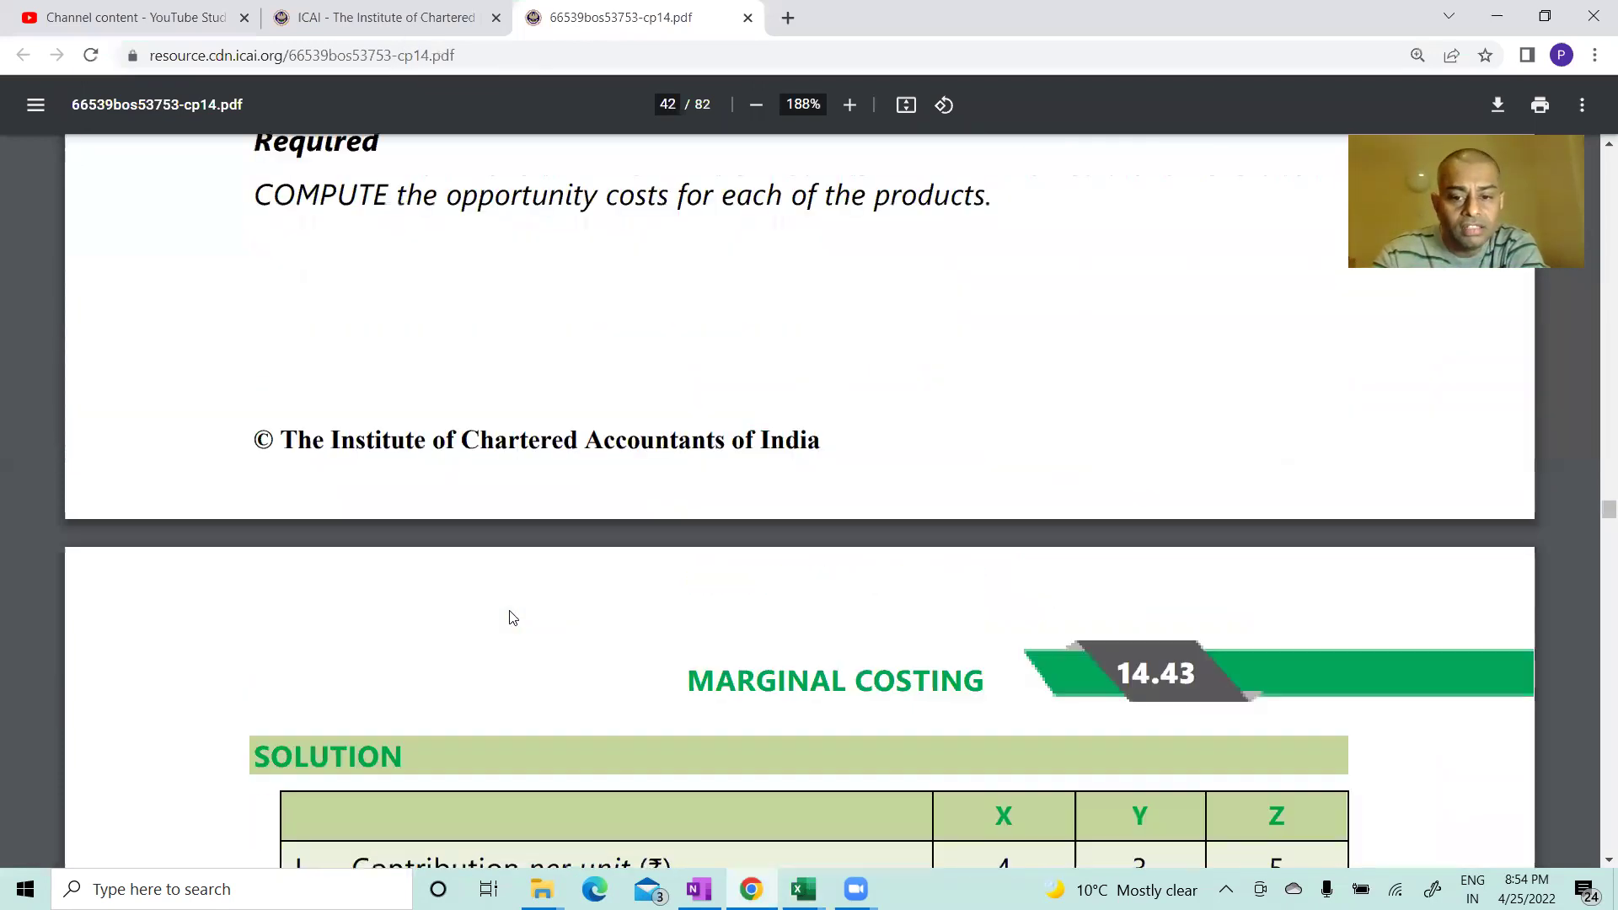
pyautogui.scroll(3, 509, 617)
pyautogui.scroll(-1, 509, 617)
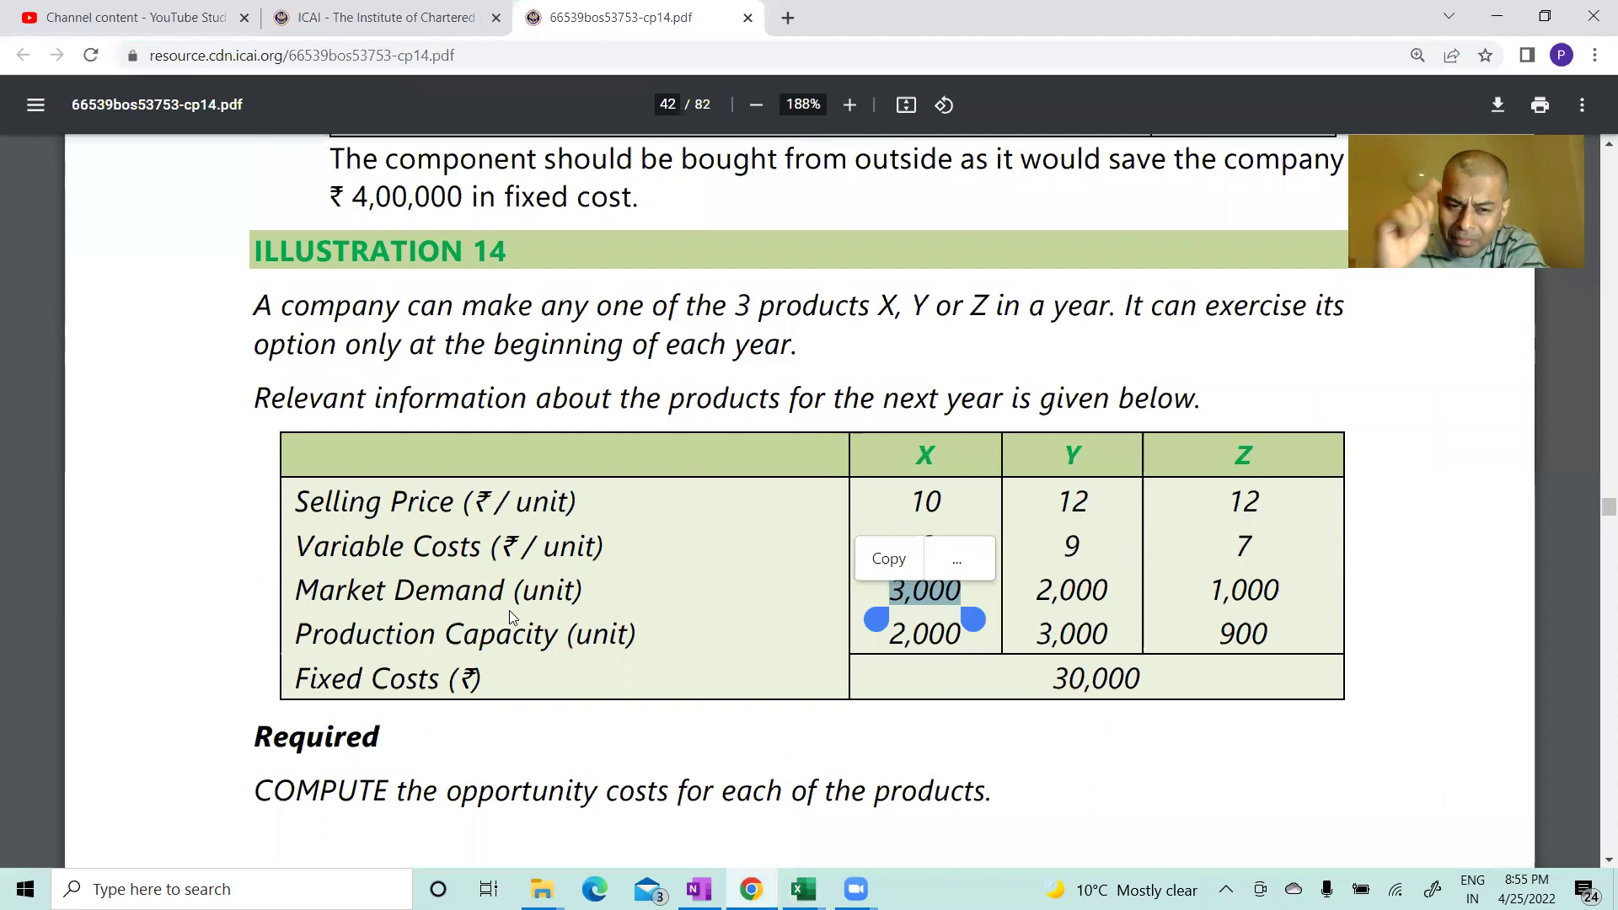
pyautogui.scroll(1, 509, 617)
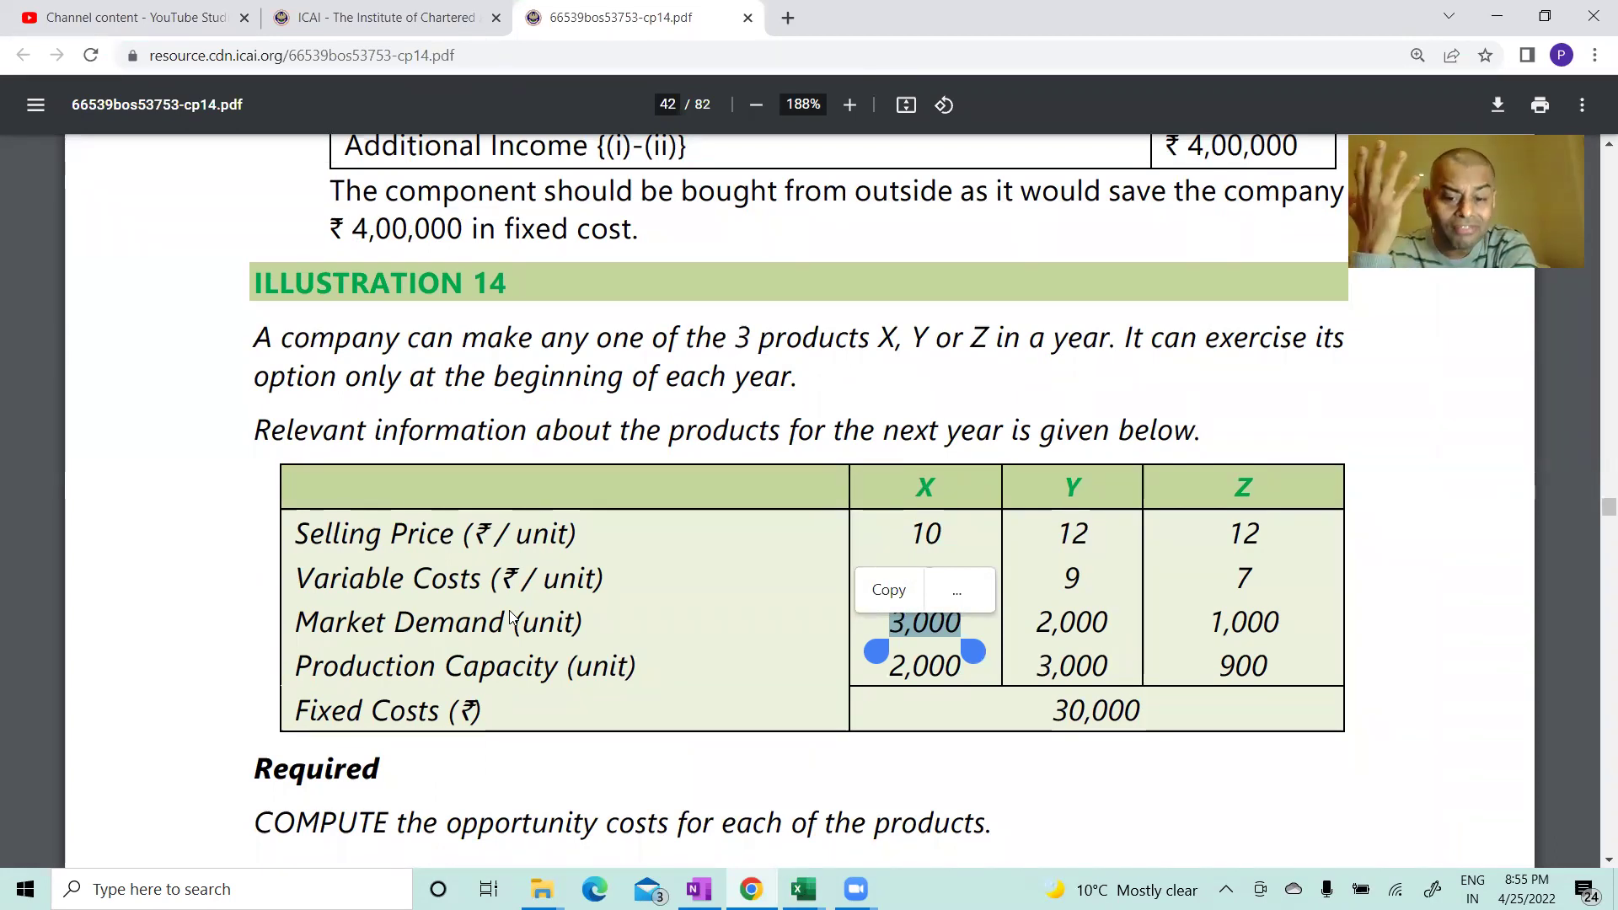
# Step: Examine the fixed costs figure in the Illustration 14 data table
pyautogui.click(248, 494)
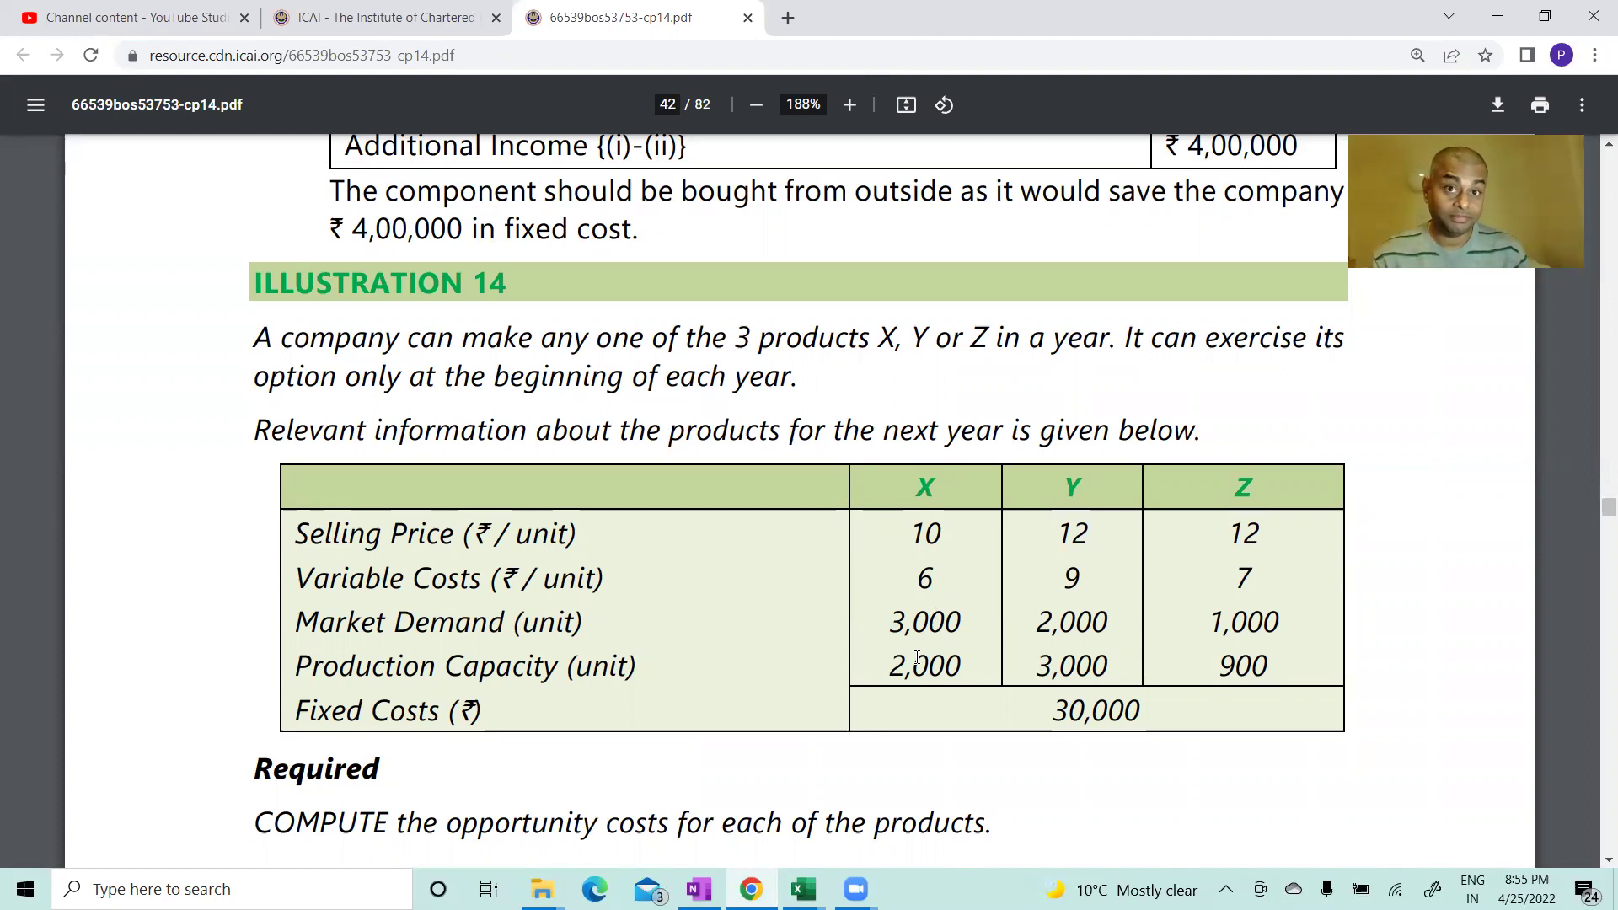
pyautogui.moveTo(1171, 709); pyautogui.dragTo(1040, 711)
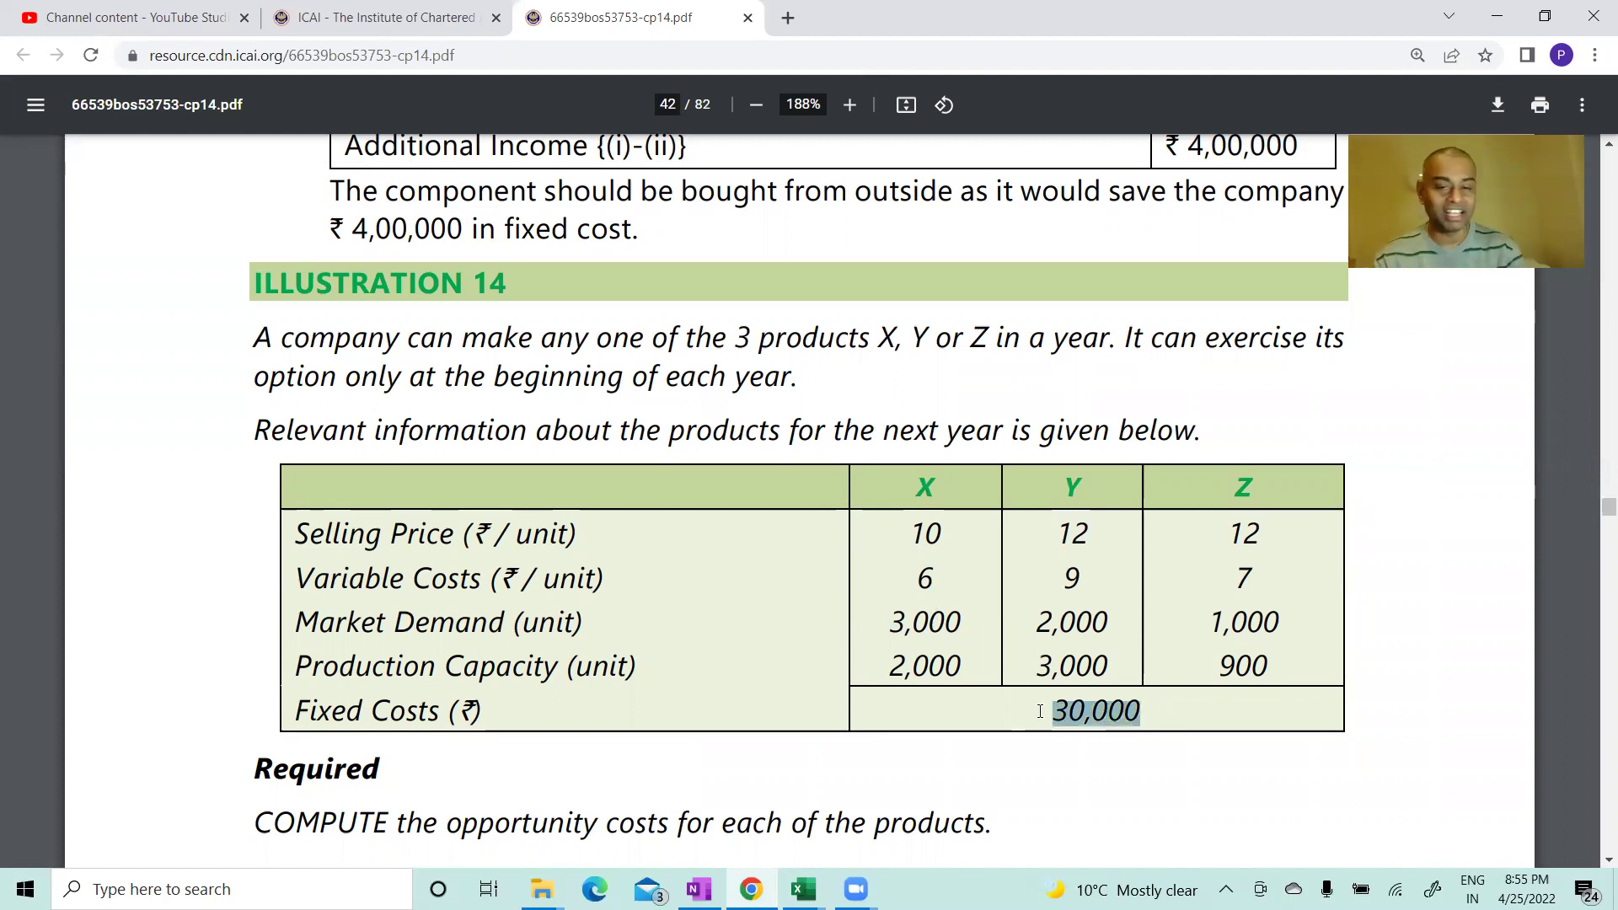
pyautogui.click(1205, 712)
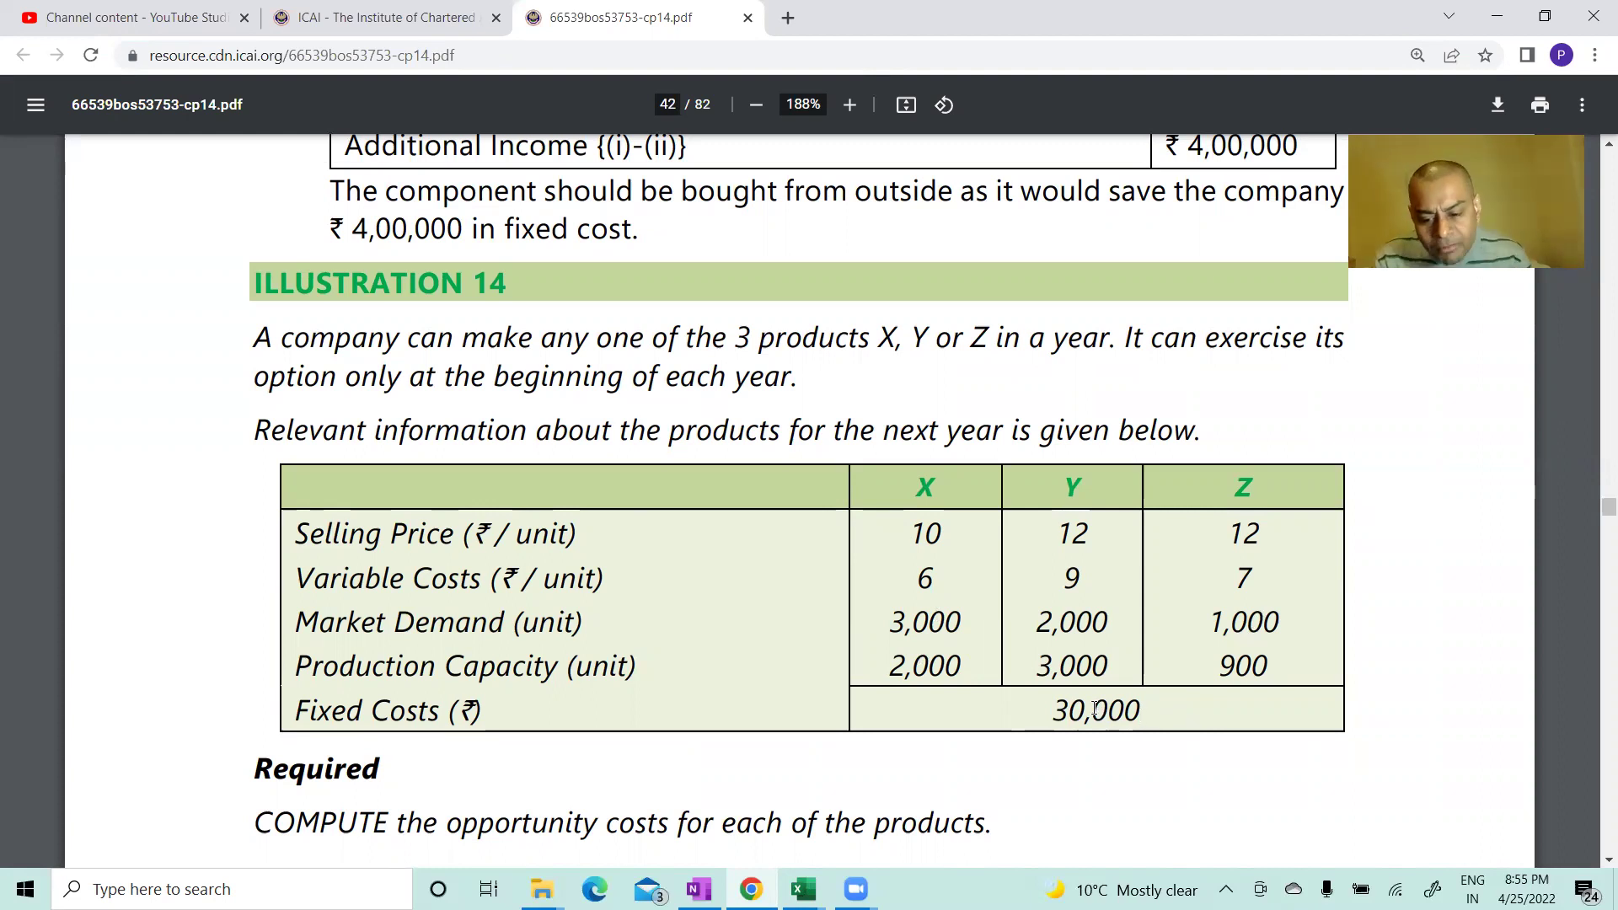
pyautogui.moveTo(1109, 712); pyautogui.dragTo(1137, 713)
pyautogui.click(1137, 713)
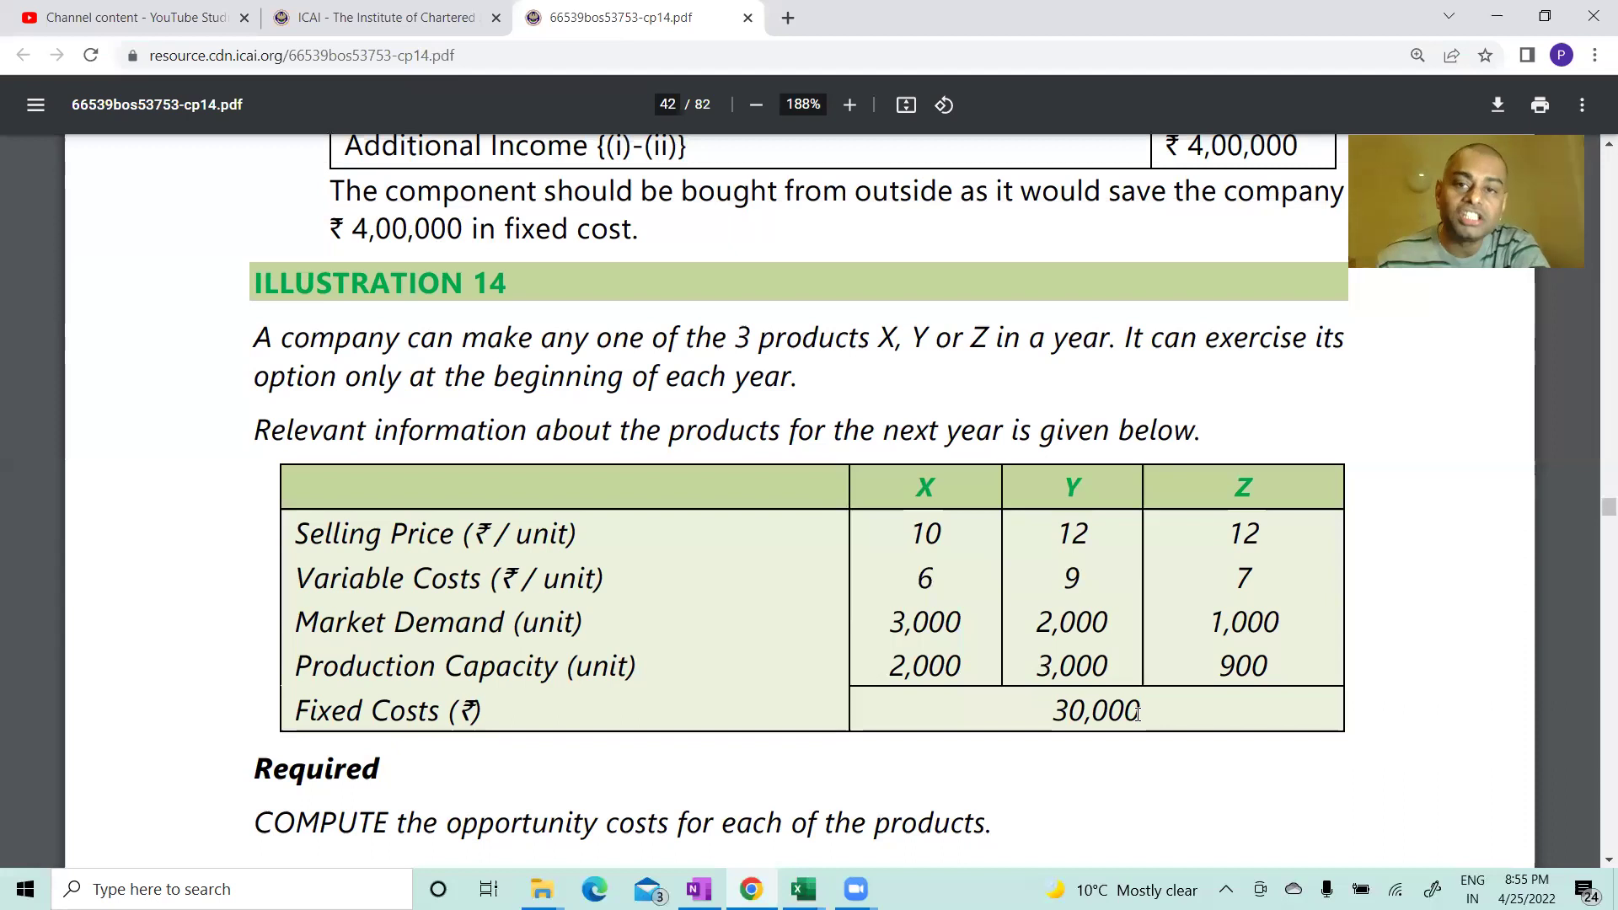